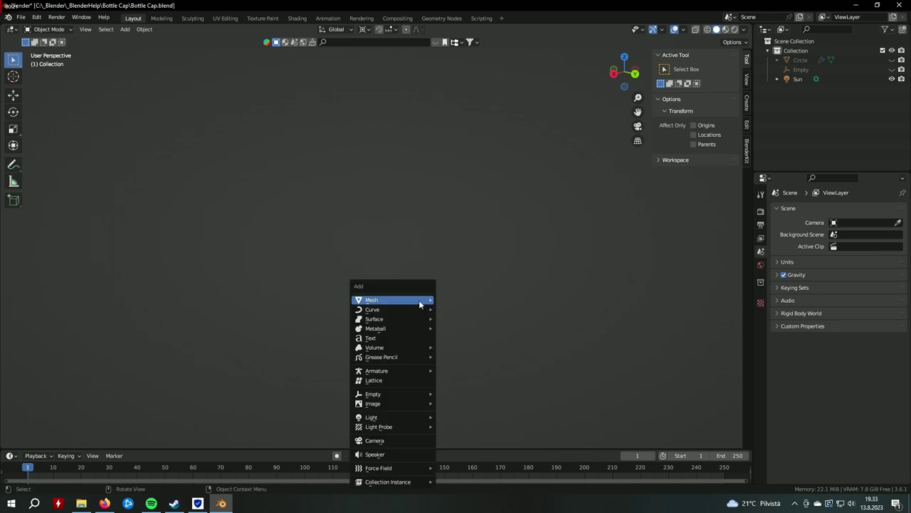
# Add a 64-vertex circle mesh and put it into Edit Mode
pyautogui.click(487, 98)
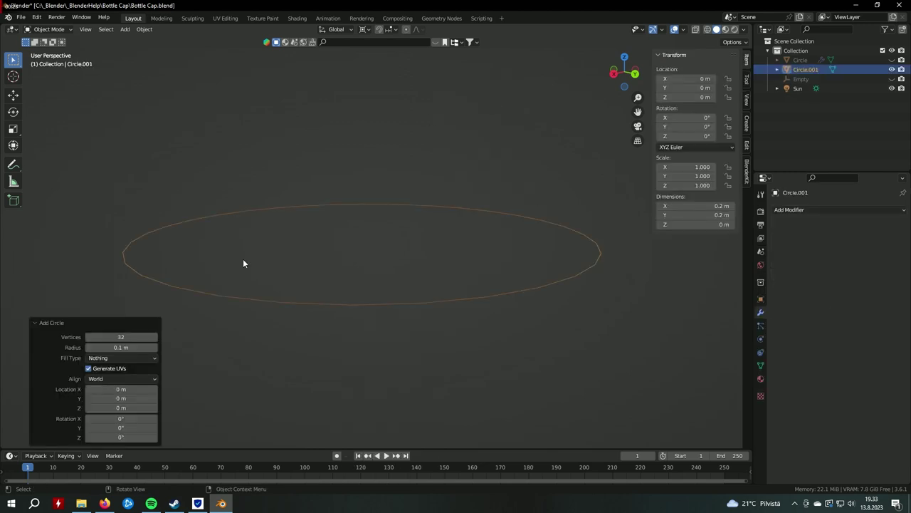
pyautogui.click(121, 336)
pyautogui.write('64')
pyautogui.press('Return')
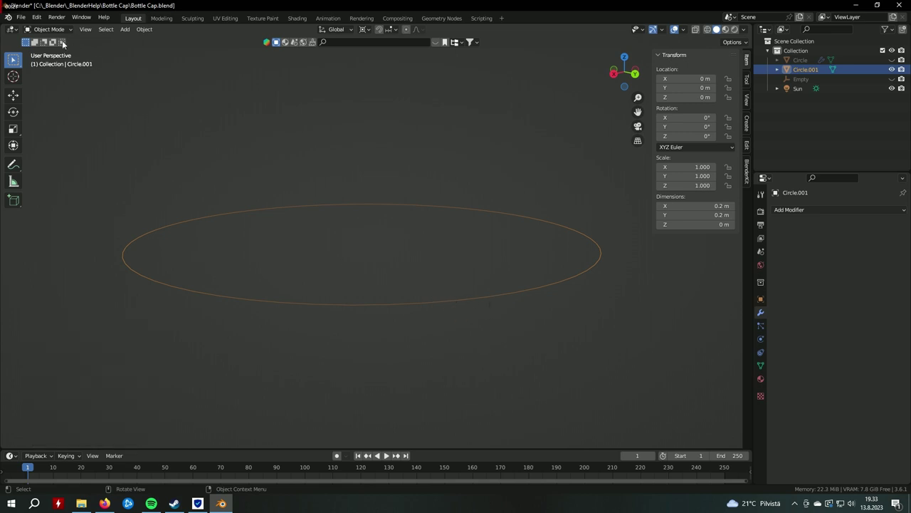
pyautogui.click(46, 29)
pyautogui.click(45, 50)
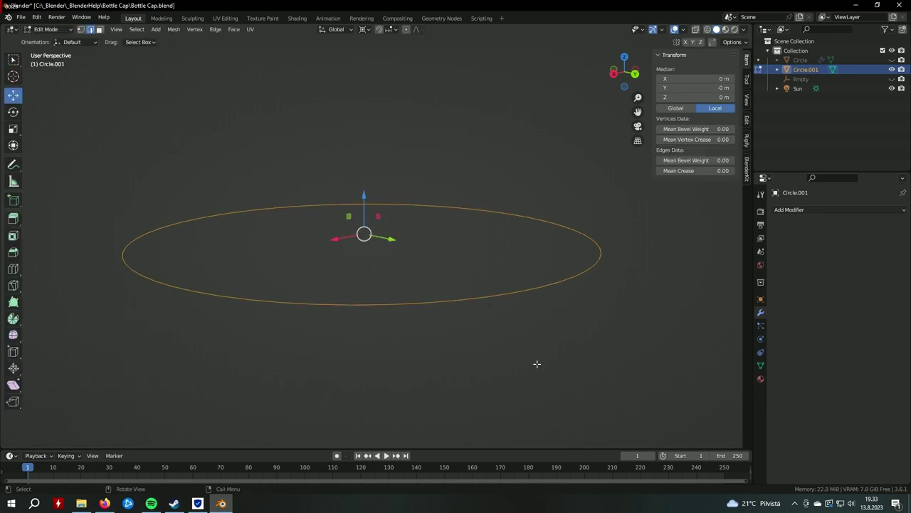
# Extrude the circle's vertices straight up along Z by about 0.0086 m into a thin band
pyautogui.click(81, 30)
pyautogui.press('e')
pyautogui.press('z')
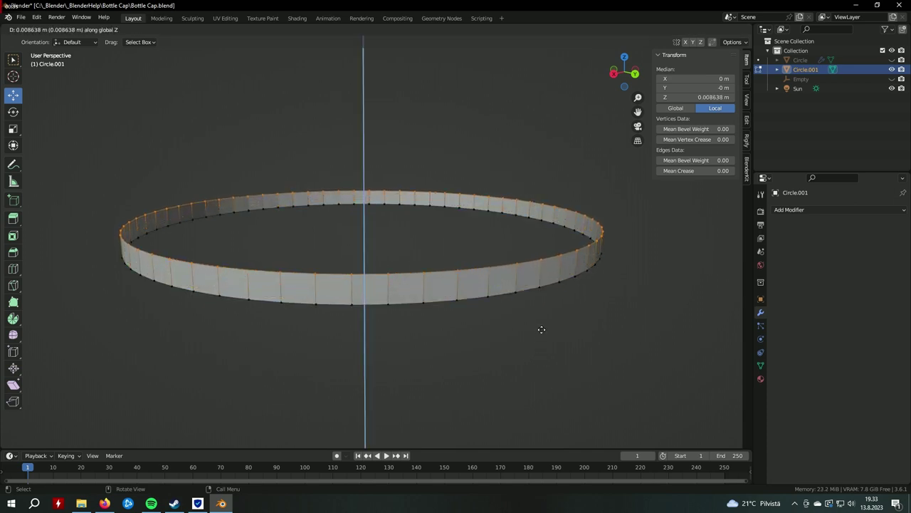
pyautogui.click(531, 329)
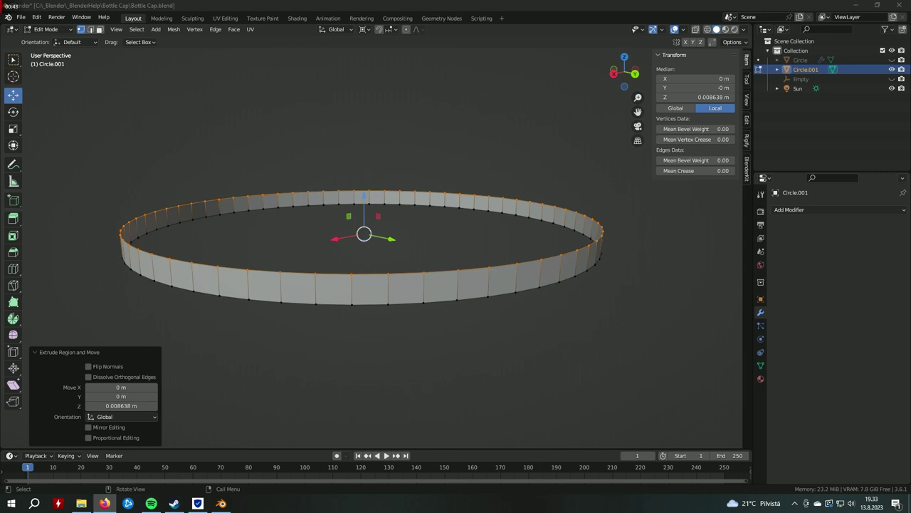
pyautogui.click(373, 276)
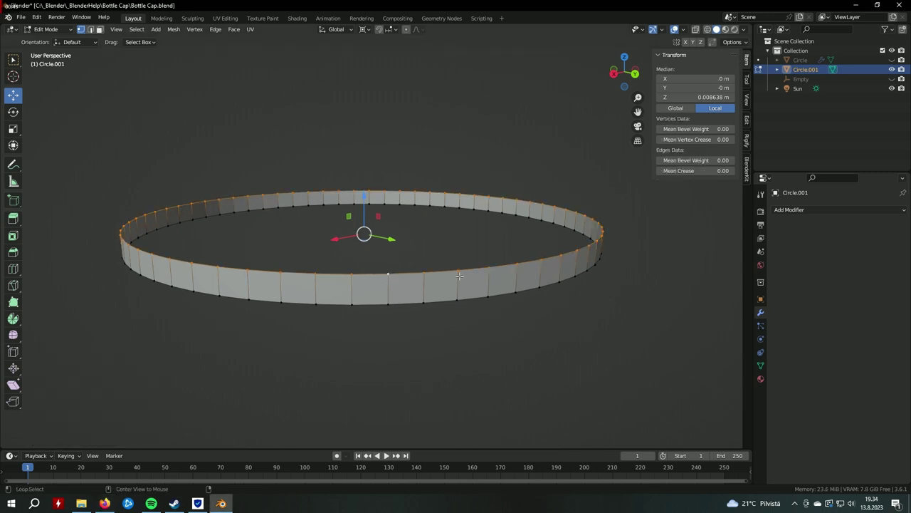
pyautogui.click(99, 30)
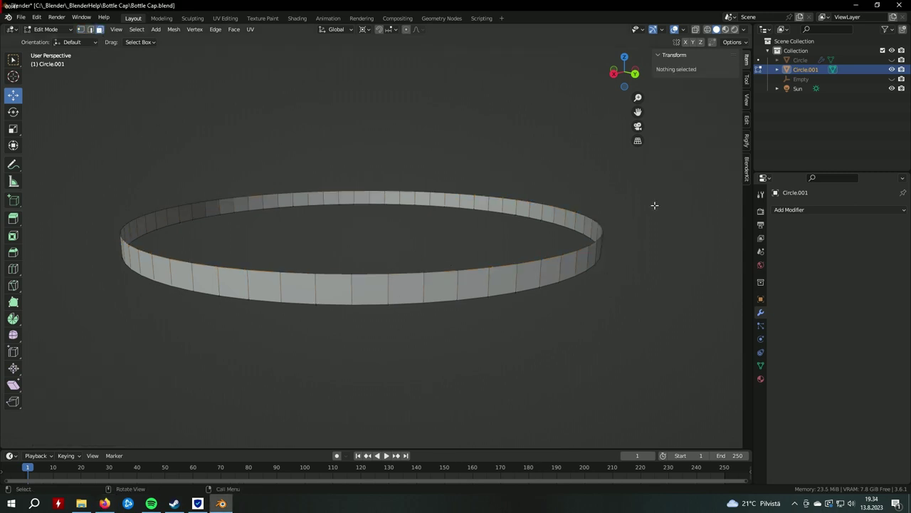
# From Back view with X-ray on, select every band face except four in the middle
pyautogui.click(634, 73)
pyautogui.scroll(-5, 505, 356)
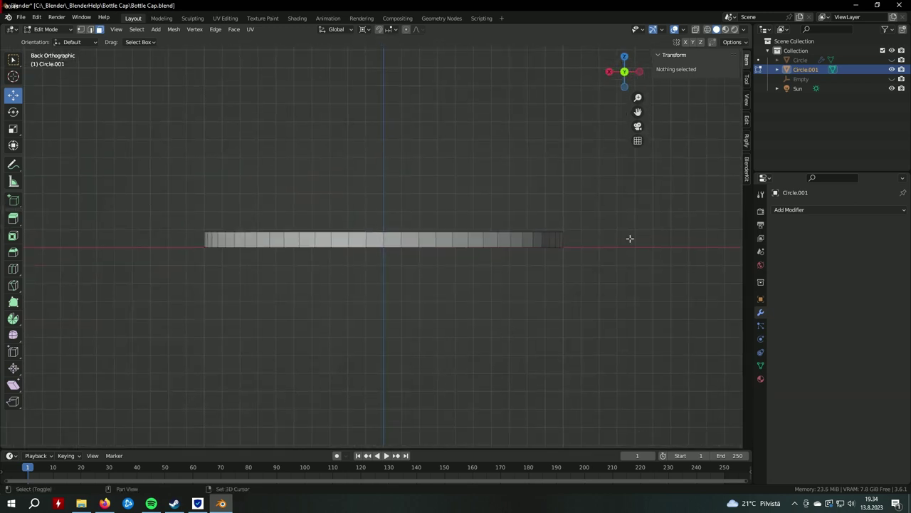
pyautogui.hotkey('alt', 'z')
pyautogui.scroll(1, 630, 314)
pyautogui.press('a')
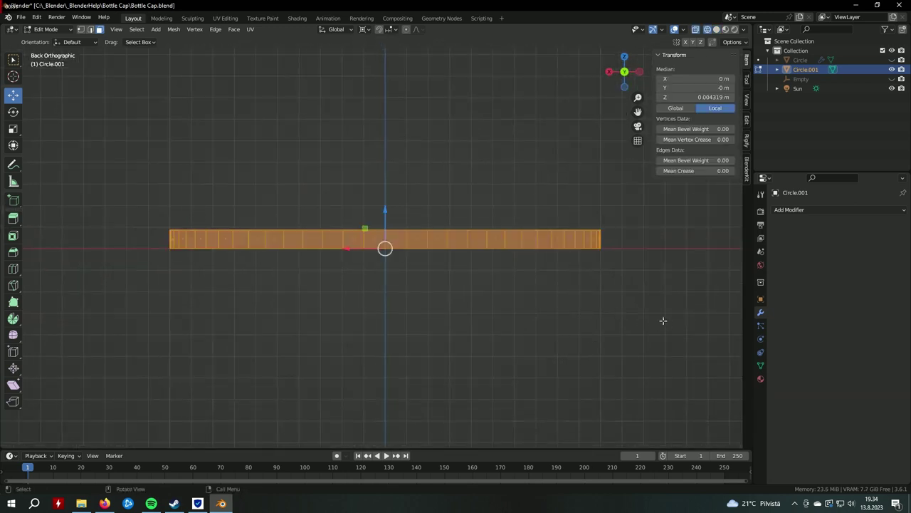
pyautogui.moveTo(667, 323); pyautogui.dragTo(431, 189)
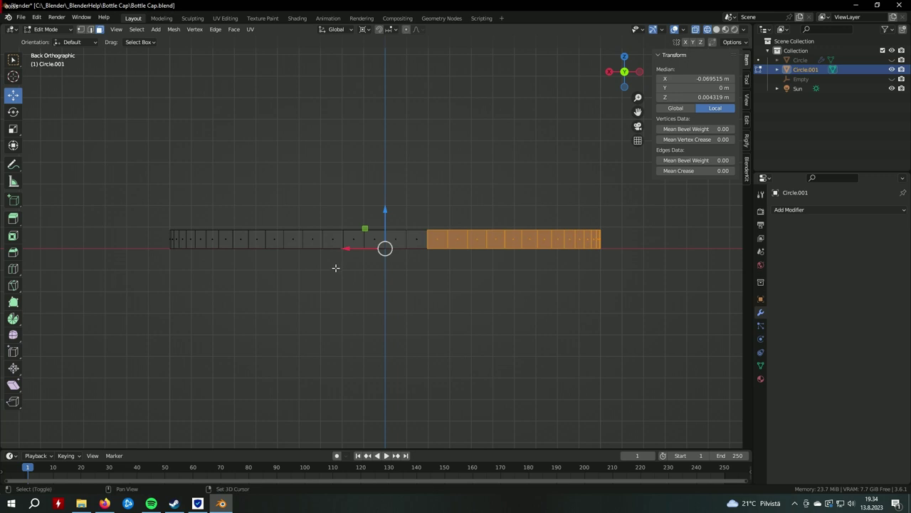
pyautogui.keyDown('shift'); pyautogui.moveTo(335, 264); pyautogui.dragTo(86, 168); pyautogui.keyUp('shift')
pyautogui.scroll(3, 425, 292)
pyautogui.keyDown('shift'); pyautogui.moveTo(425, 291); pyautogui.dragTo(422, 280, button='middle'); pyautogui.keyUp('shift')
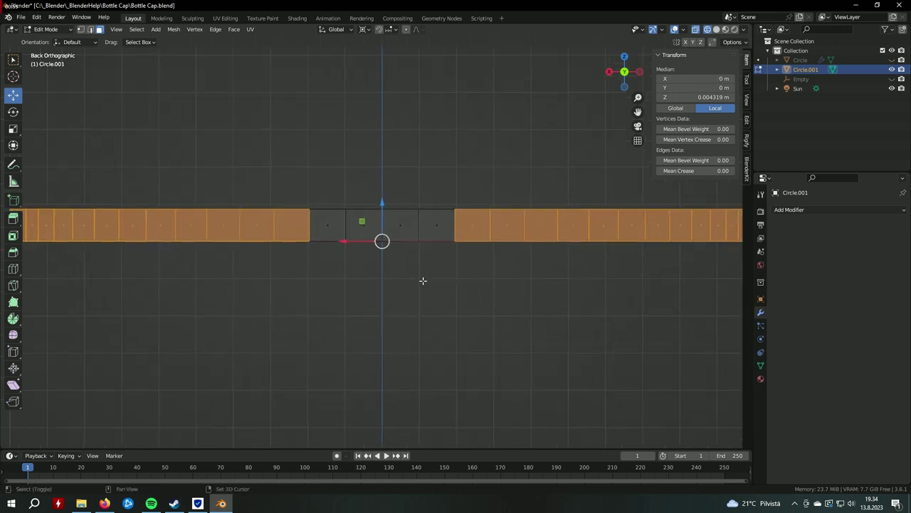
pyautogui.scroll(2, 452, 282)
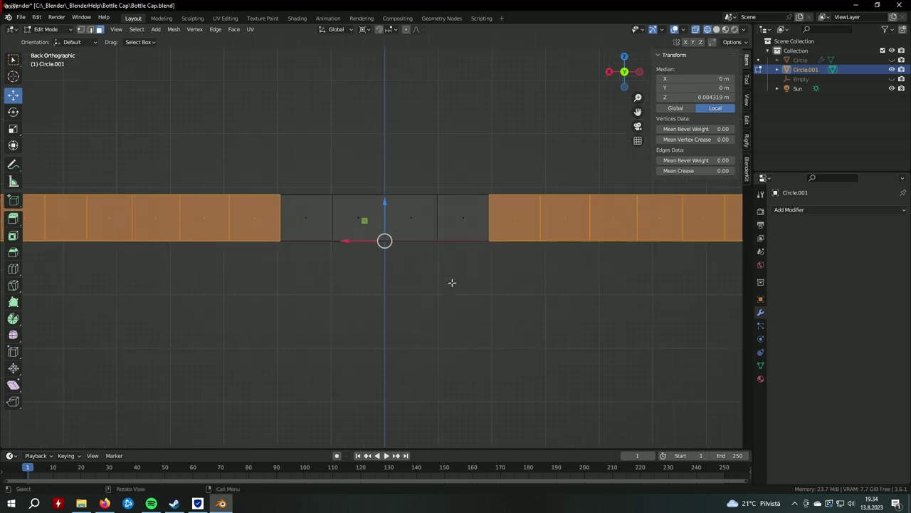
pyautogui.scroll(-5, 448, 299)
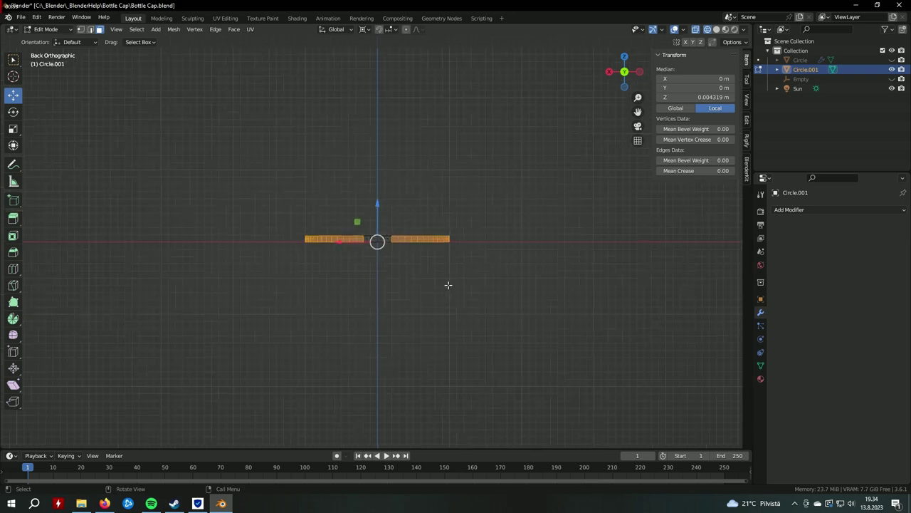
pyautogui.moveTo(448, 285); pyautogui.dragTo(451, 269, button='middle')
pyautogui.scroll(3, 458, 236)
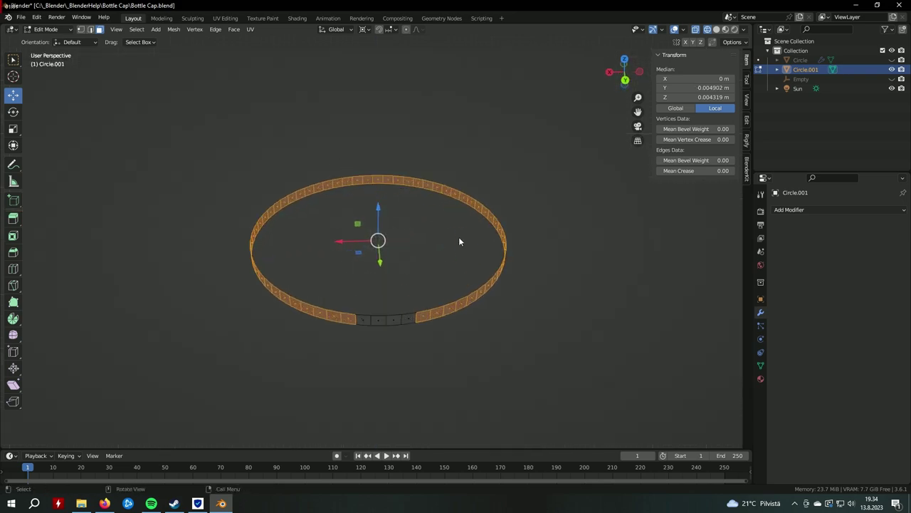
# Delete the selected faces, leaving a four-face strip, and return to Object Mode
pyautogui.press('x')
pyautogui.click(457, 249)
pyautogui.scroll(4, 486, 358)
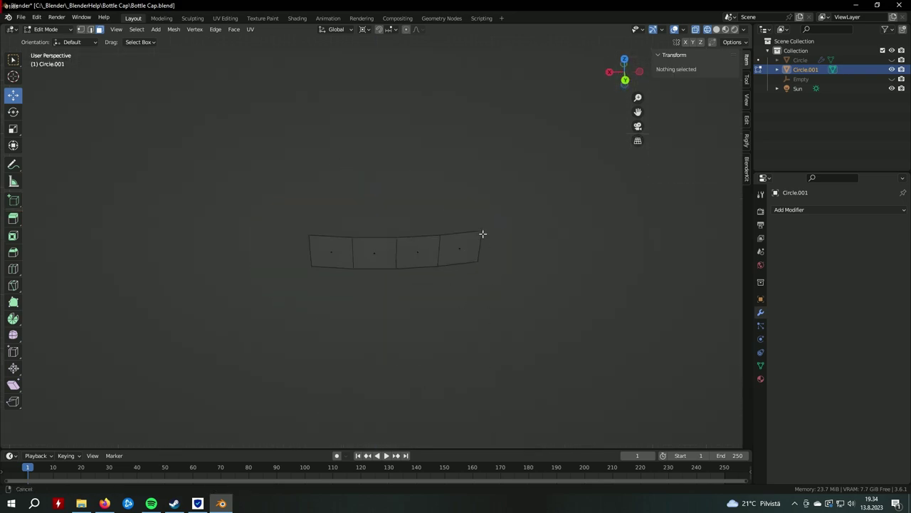
pyautogui.keyDown('shift'); pyautogui.moveTo(482, 235); pyautogui.dragTo(488, 250, button='middle'); pyautogui.keyUp('shift')
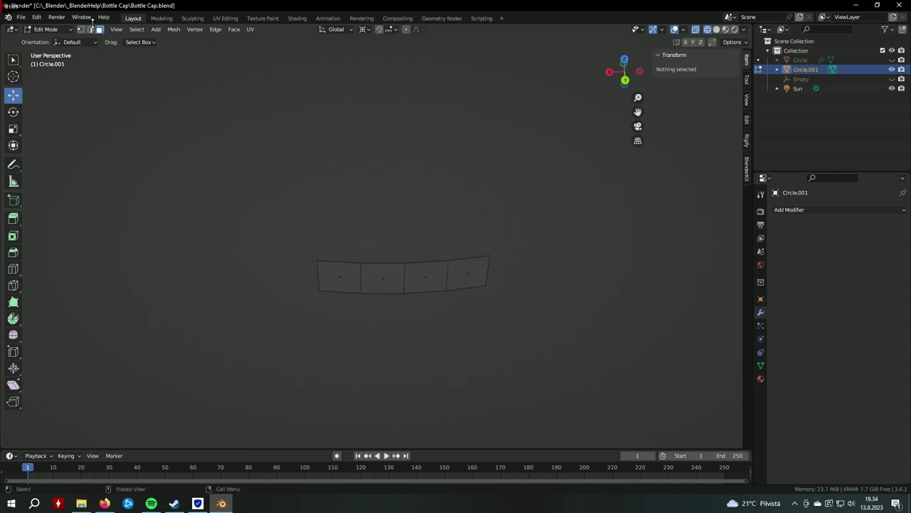
pyautogui.click(45, 29)
pyautogui.click(45, 42)
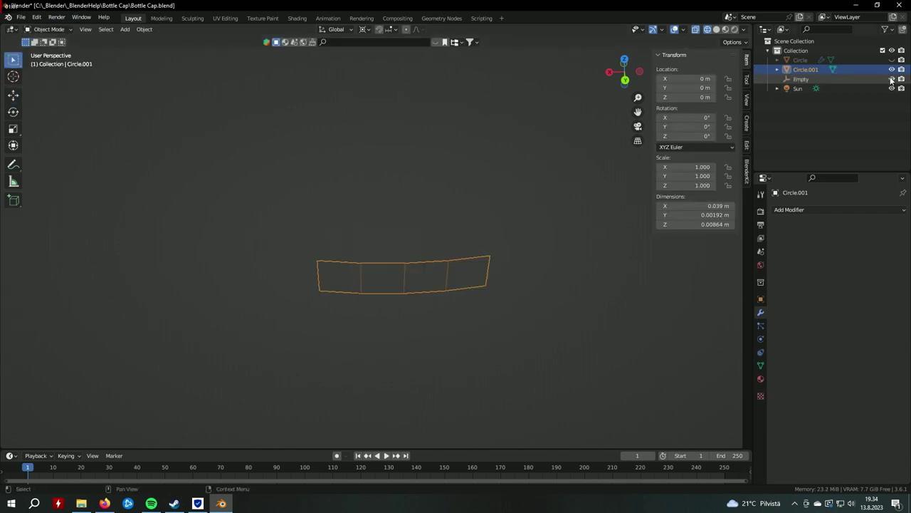
# Select the Empty and enable the Extras overlay so empties and lights appear
pyautogui.click(864, 79)
pyautogui.scroll(-4, 533, 247)
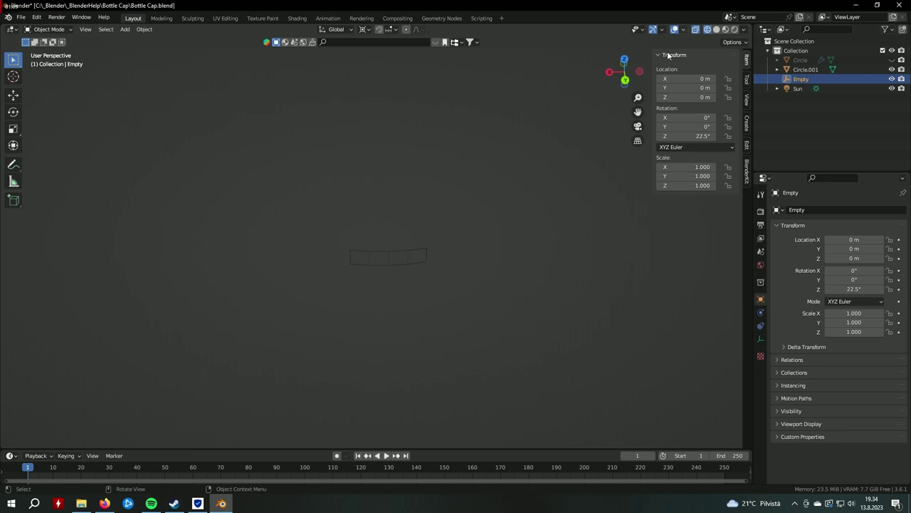
pyautogui.click(682, 29)
pyautogui.click(635, 146)
pyautogui.click(502, 221)
pyautogui.moveTo(470, 246)
pyautogui.mouseDown(button='middle')
pyautogui.moveTo(500, 321)
pyautogui.moveTo(473, 280)
pyautogui.mouseUp(button='middle')
pyautogui.keyDown('alt'); pyautogui.click(420, 167); pyautogui.keyUp('alt')
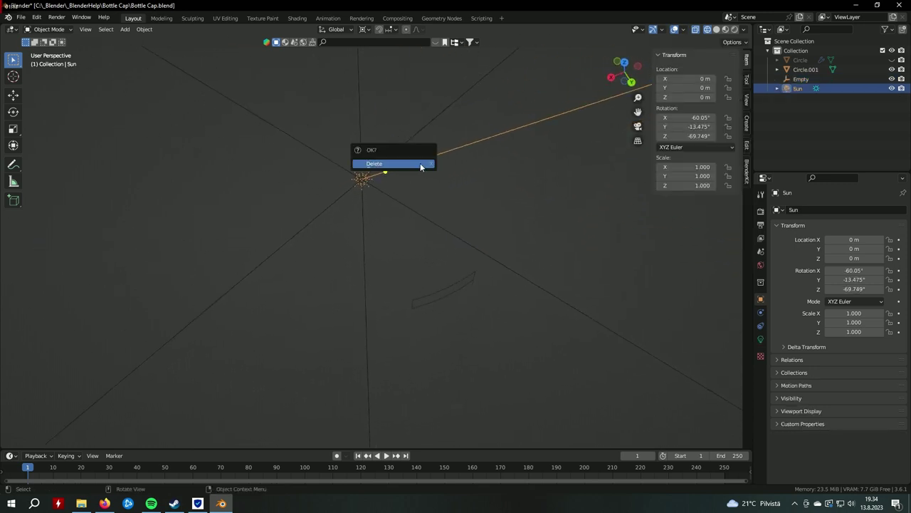
pyautogui.click(434, 289)
pyautogui.click(379, 192)
pyautogui.click(576, 123)
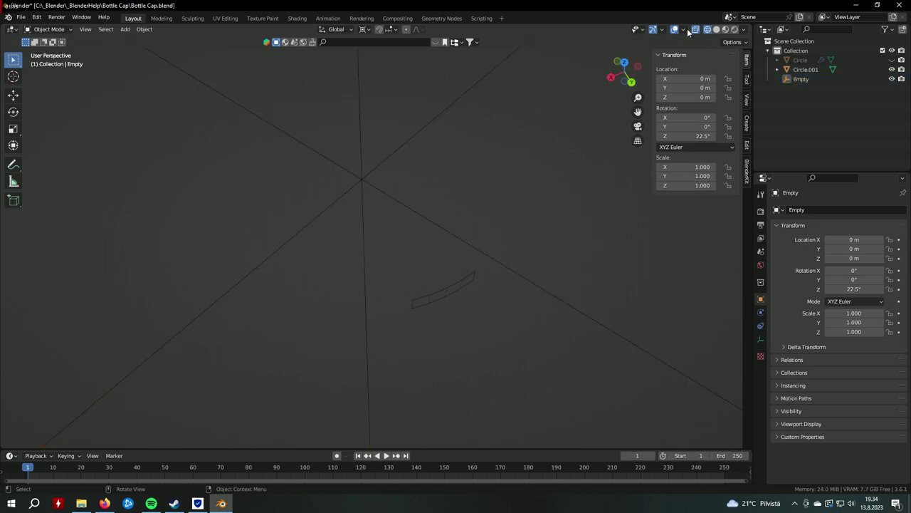
# Enable the Origins overlay and reselect the four-face strip
pyautogui.click(682, 29)
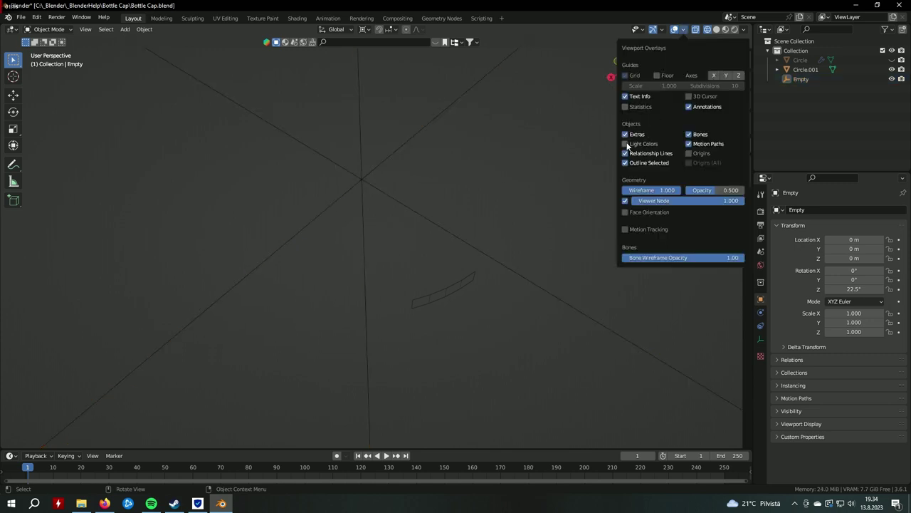
pyautogui.click(690, 154)
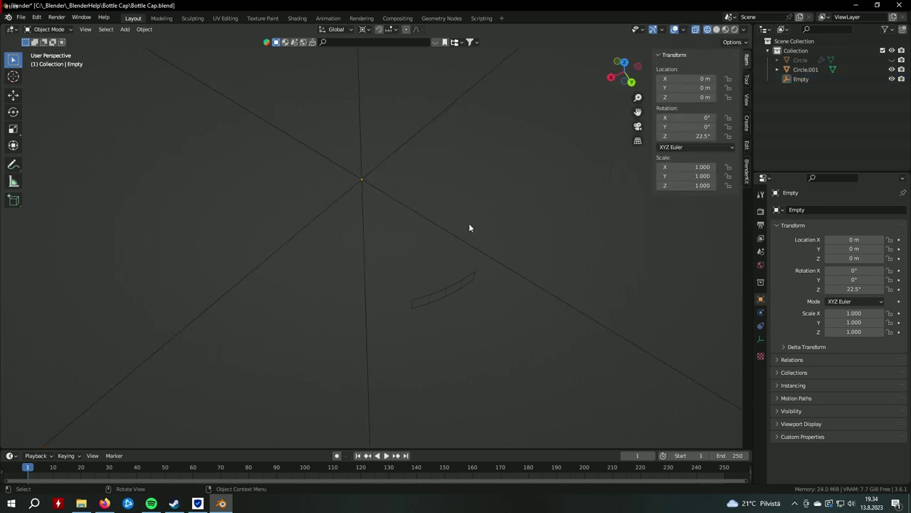
pyautogui.click(472, 255)
pyautogui.click(403, 209)
pyautogui.click(430, 175)
pyautogui.moveTo(440, 246)
pyautogui.mouseDown(button='middle')
pyautogui.moveTo(407, 218)
pyautogui.moveTo(458, 277)
pyautogui.moveTo(470, 272)
pyautogui.mouseUp(button='middle')
pyautogui.click(406, 248)
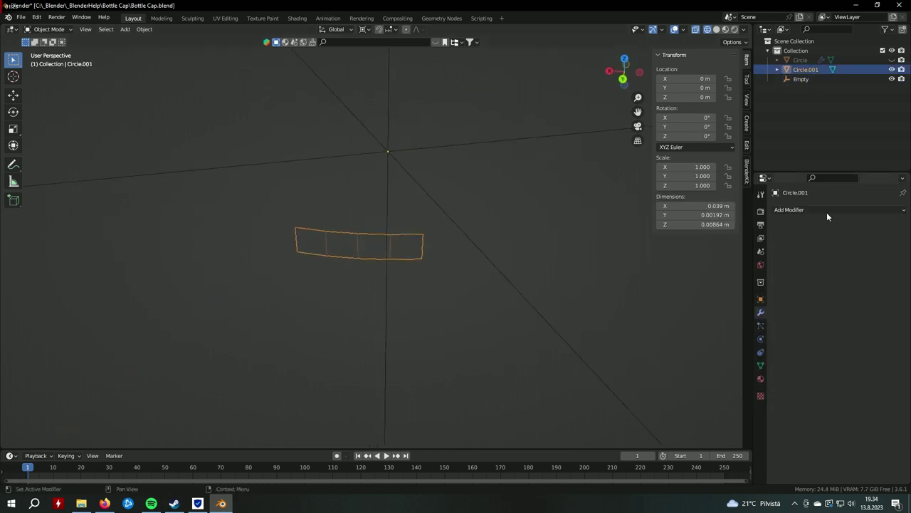
# Add an Array modifier with Relative Offset off and Object Offset on
pyautogui.click(792, 211)
pyautogui.click(755, 236)
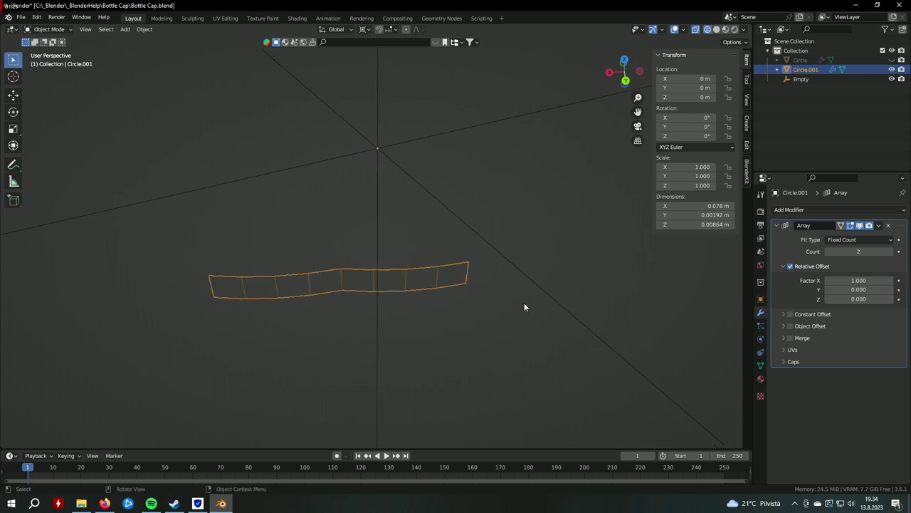
pyautogui.click(790, 266)
pyautogui.click(784, 265)
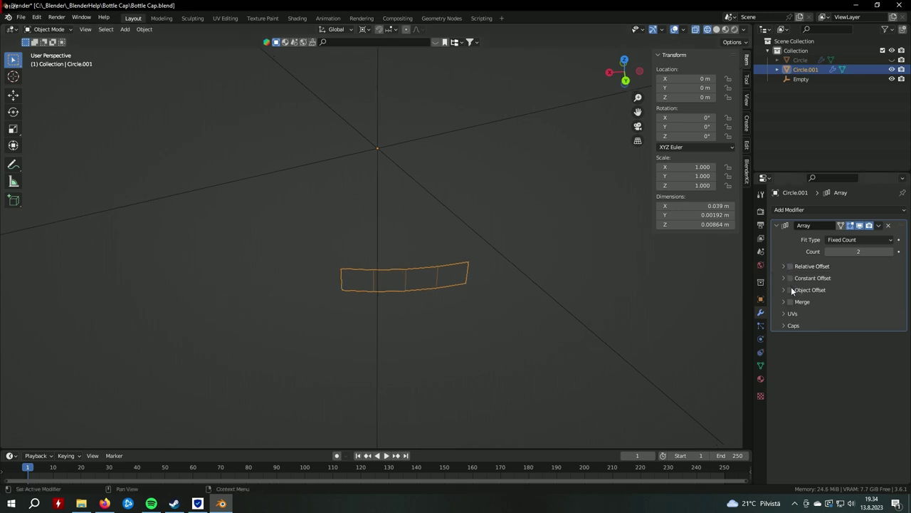
pyautogui.click(790, 290)
pyautogui.click(786, 290)
# Pick the Empty as the array's offset object and raise the Count to 17
pyautogui.click(889, 304)
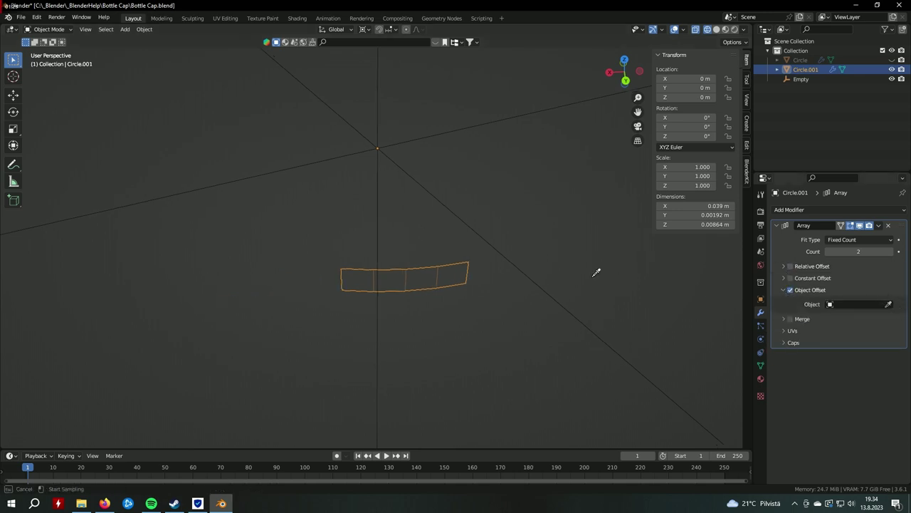
pyautogui.click(530, 269)
pyautogui.moveTo(521, 274)
pyautogui.mouseDown(button='middle')
pyautogui.moveTo(552, 280)
pyautogui.moveTo(521, 321)
pyautogui.mouseUp(button='middle')
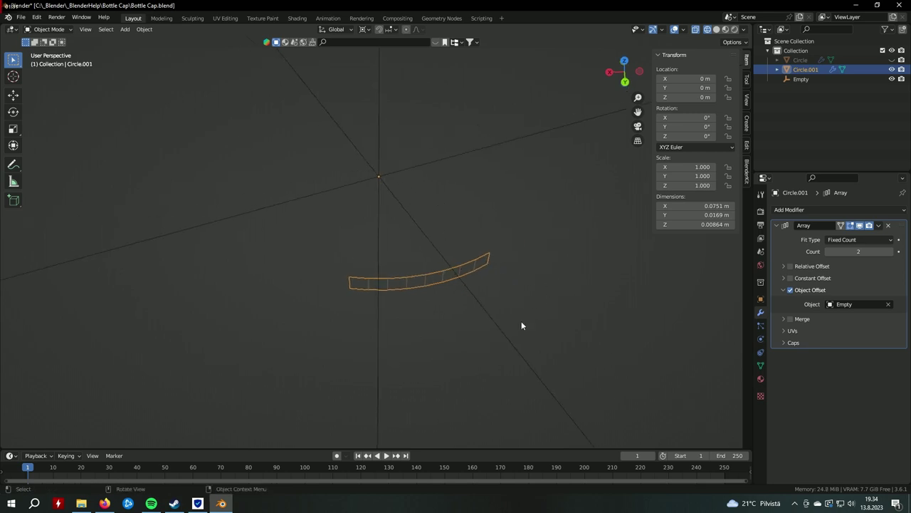
pyautogui.click(505, 334)
pyautogui.click(459, 275)
pyautogui.moveTo(859, 251); pyautogui.dragTo(889, 251)
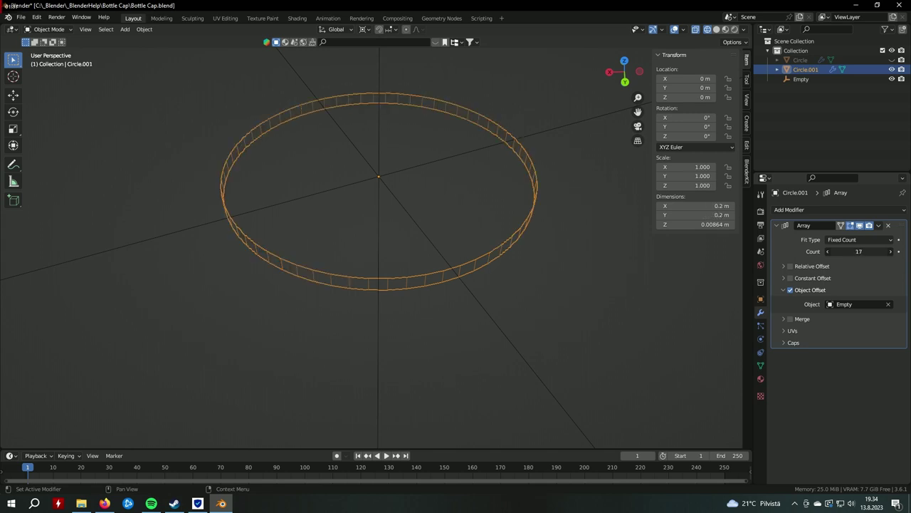
pyautogui.click(511, 345)
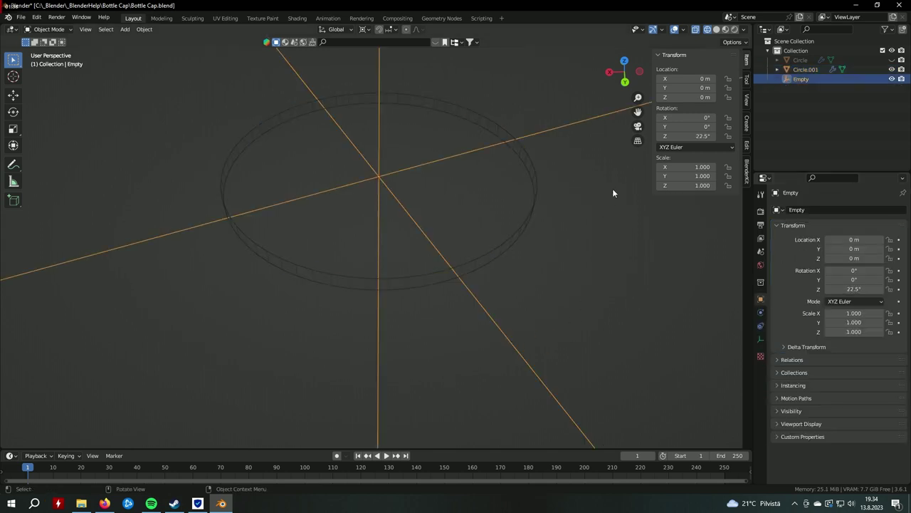
pyautogui.doubleClick(673, 136)
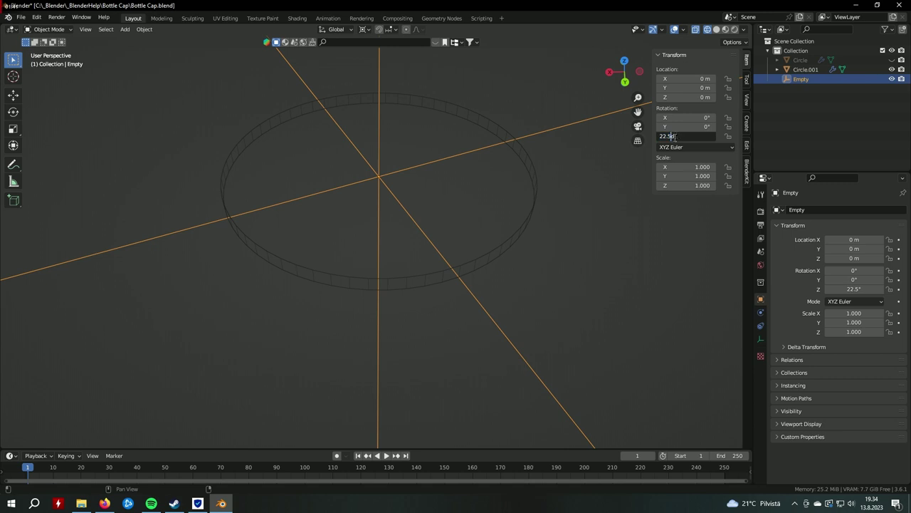
pyautogui.press('Return')
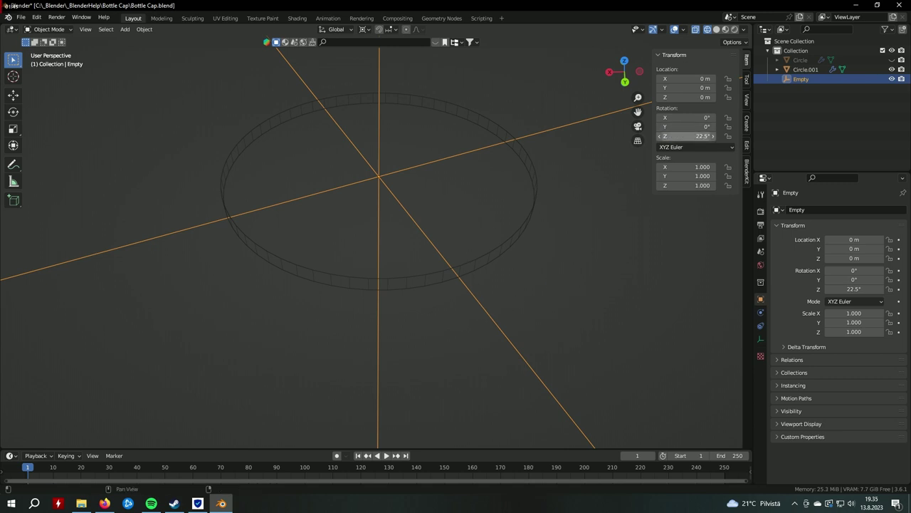
pyautogui.click(696, 136)
pyautogui.write('0')
pyautogui.press('Return')
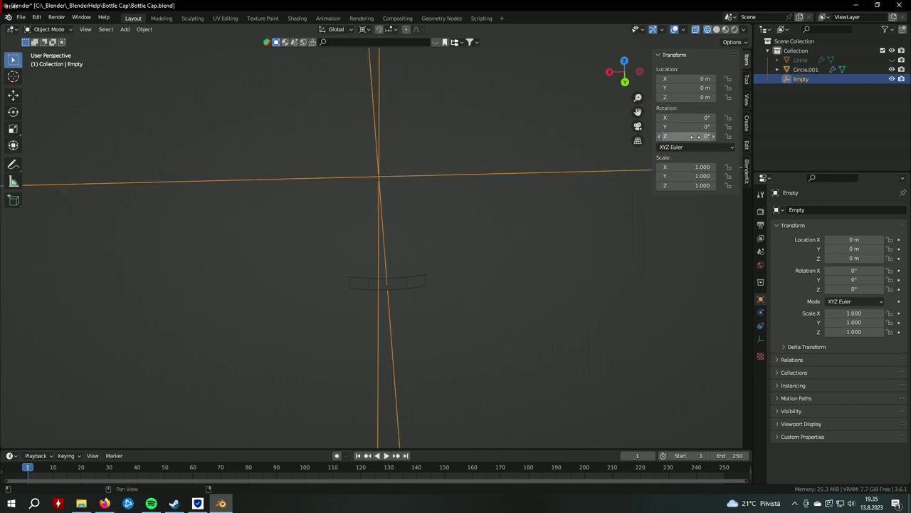
pyautogui.press('r')
pyautogui.press('z')
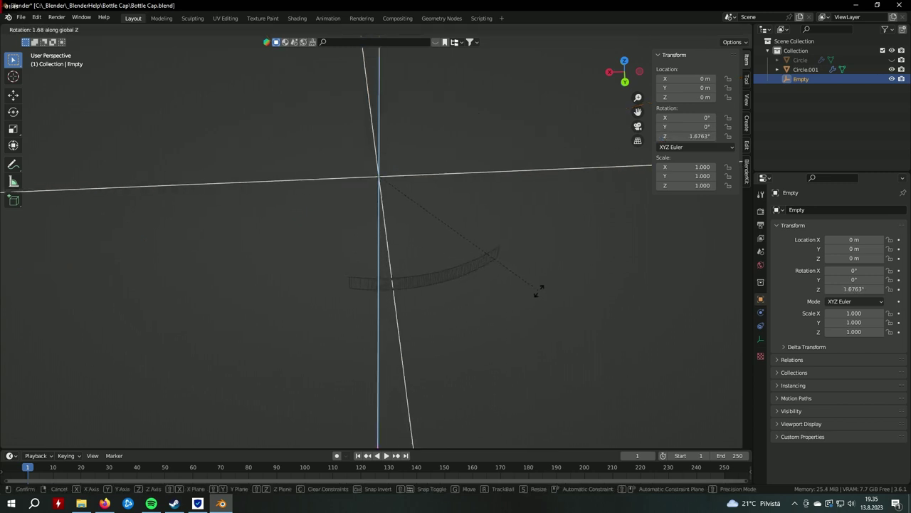
pyautogui.click(590, 228)
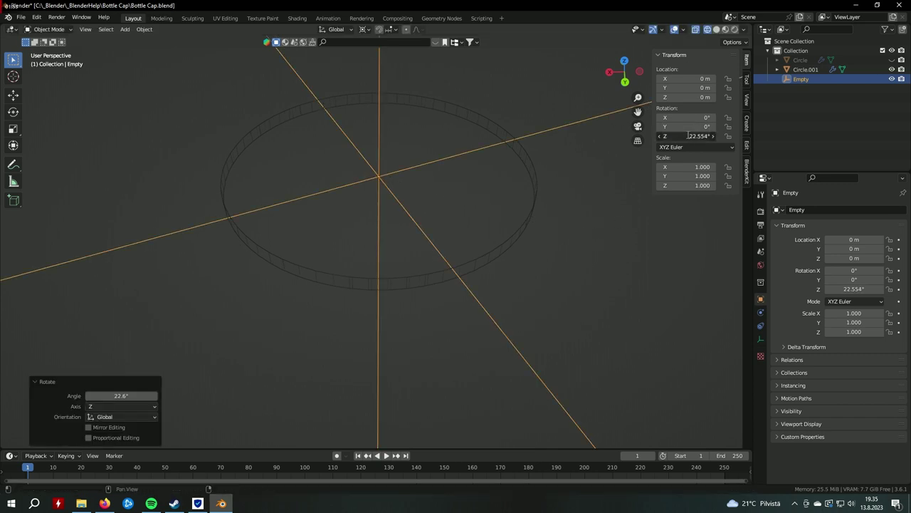
pyautogui.click(688, 136)
pyautogui.write('22.5')
pyautogui.press('Return')
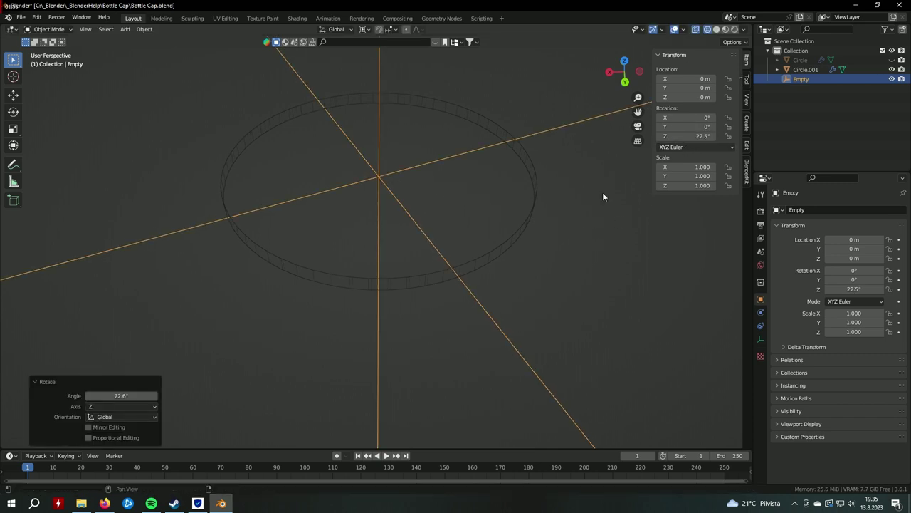
pyautogui.click(480, 269)
pyautogui.scroll(1, 488, 344)
pyautogui.scroll(2, 486, 340)
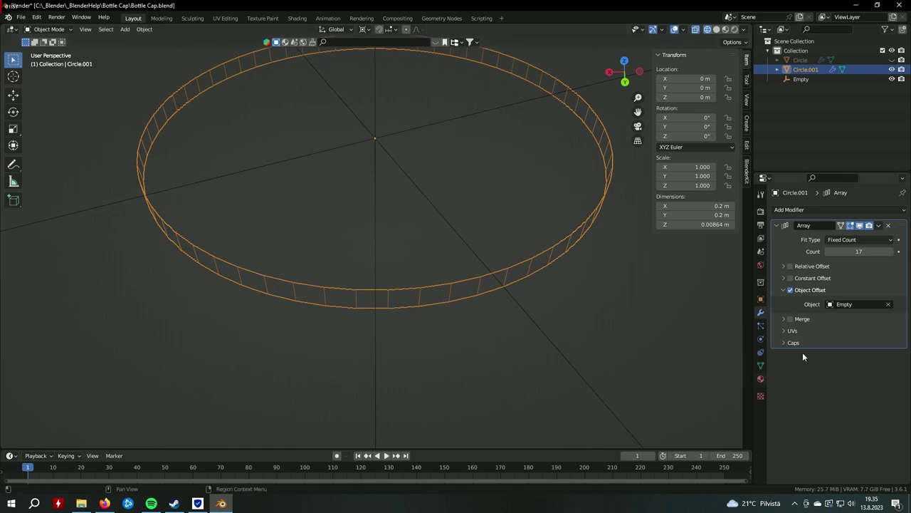
# Turn on Merge in the Array modifier with a 0.001 m distance
pyautogui.click(789, 318)
pyautogui.click(783, 318)
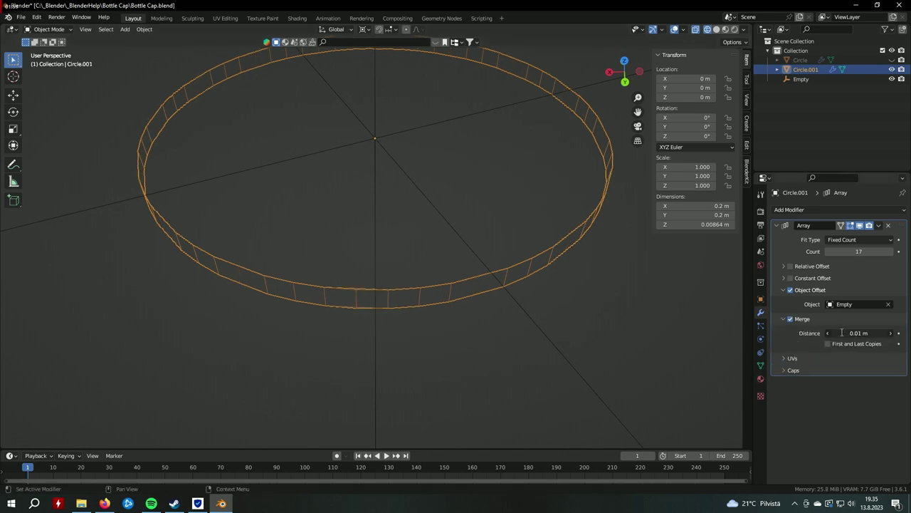
pyautogui.click(842, 332)
pyautogui.write('0.001')
pyautogui.press('Return')
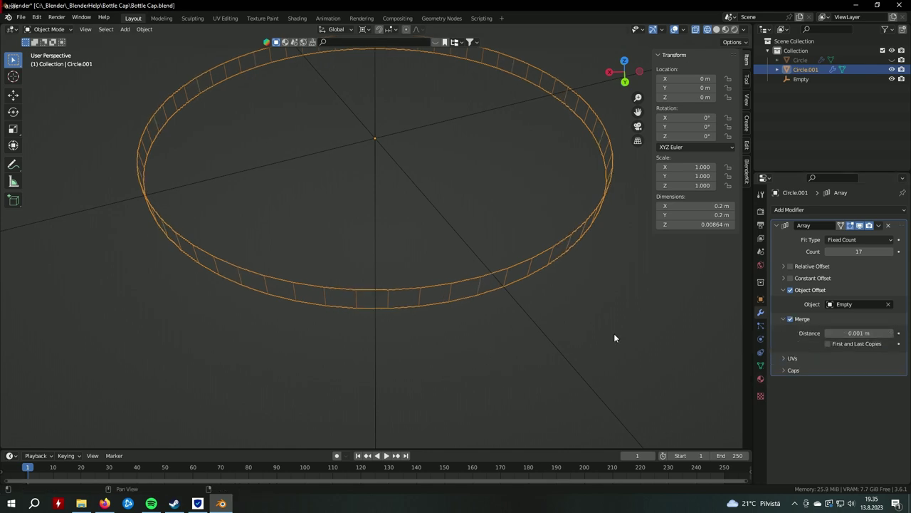
# Deselect the ring and select the Empty
pyautogui.moveTo(615, 338)
pyautogui.mouseDown(button='middle')
pyautogui.moveTo(574, 343)
pyautogui.moveTo(498, 246)
pyautogui.mouseUp(button='middle')
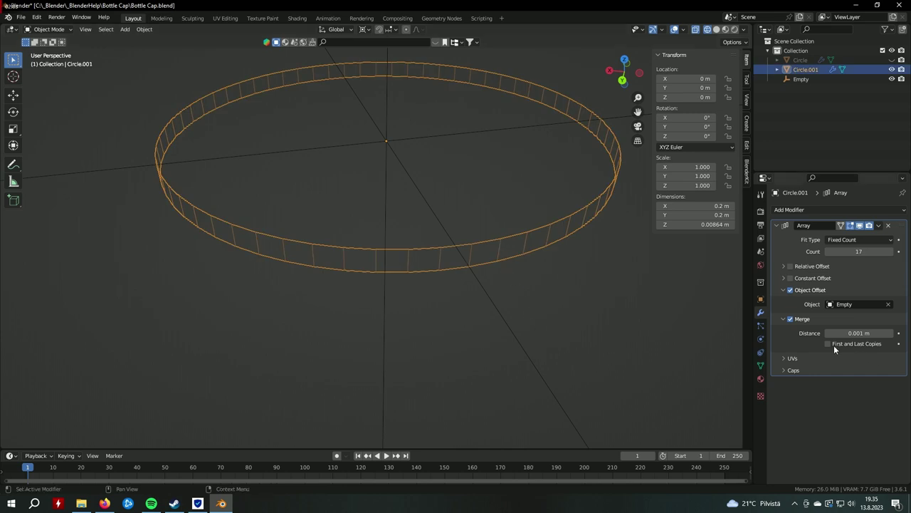
pyautogui.click(608, 294)
pyautogui.scroll(1, 563, 313)
pyautogui.click(532, 314)
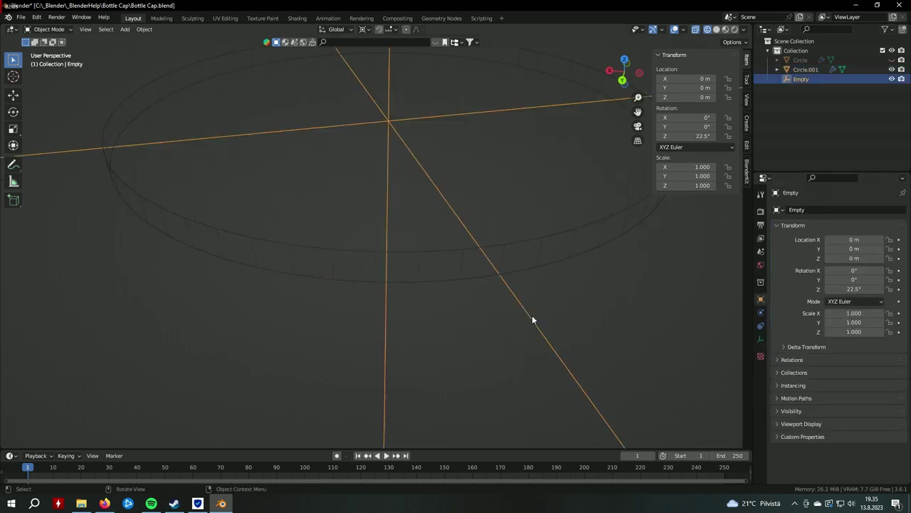
# Hide the Empty and switch the viewport to Solid shading with the ring selected
pyautogui.click(891, 79)
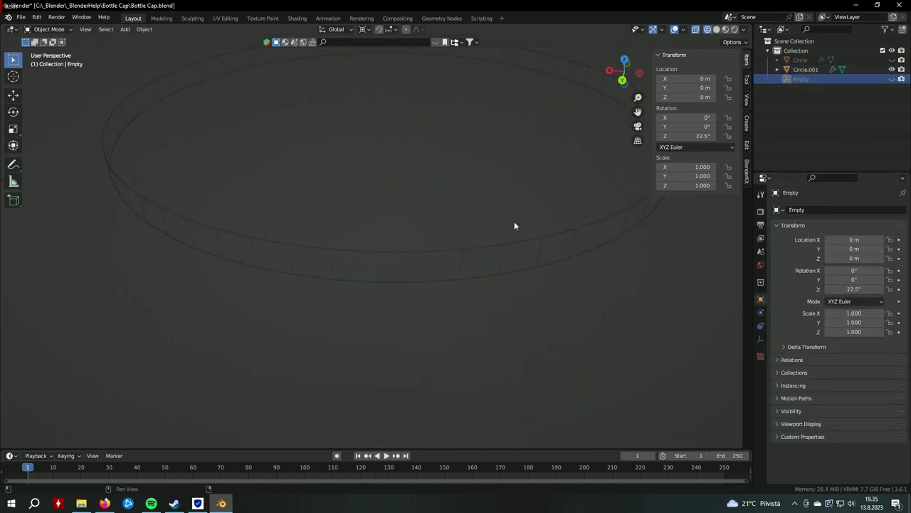
pyautogui.moveTo(514, 221); pyautogui.dragTo(510, 307, button='middle')
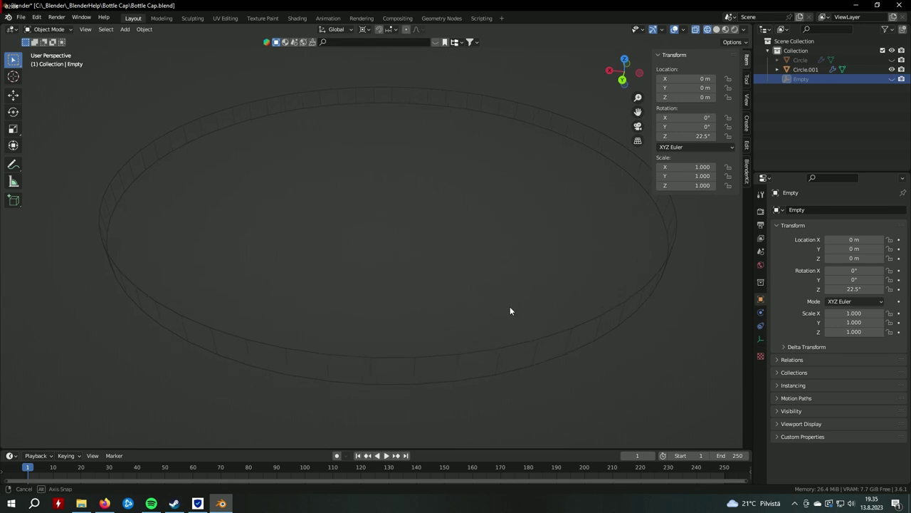
pyautogui.click(715, 30)
pyautogui.scroll(2, 433, 323)
pyautogui.keyDown('shift'); pyautogui.moveTo(430, 355); pyautogui.dragTo(451, 332, button='middle'); pyautogui.keyUp('shift')
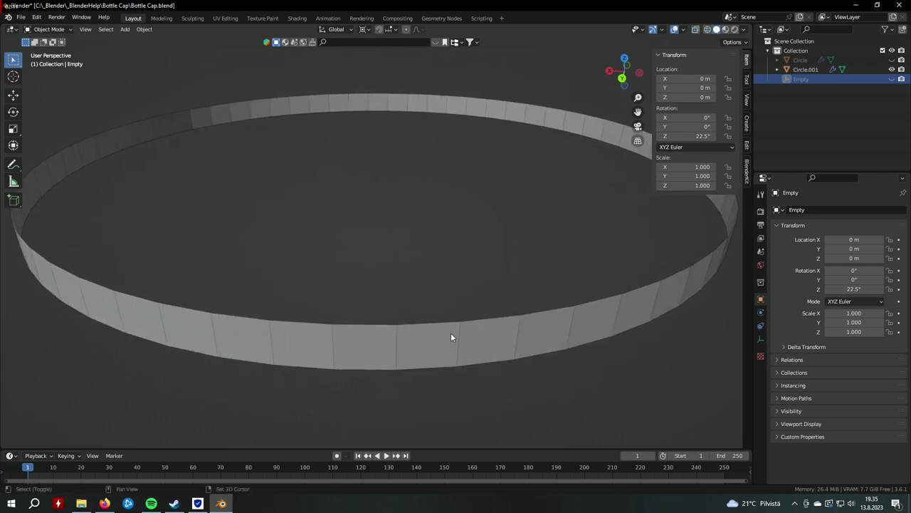
pyautogui.scroll(-2, 450, 337)
pyautogui.click(464, 319)
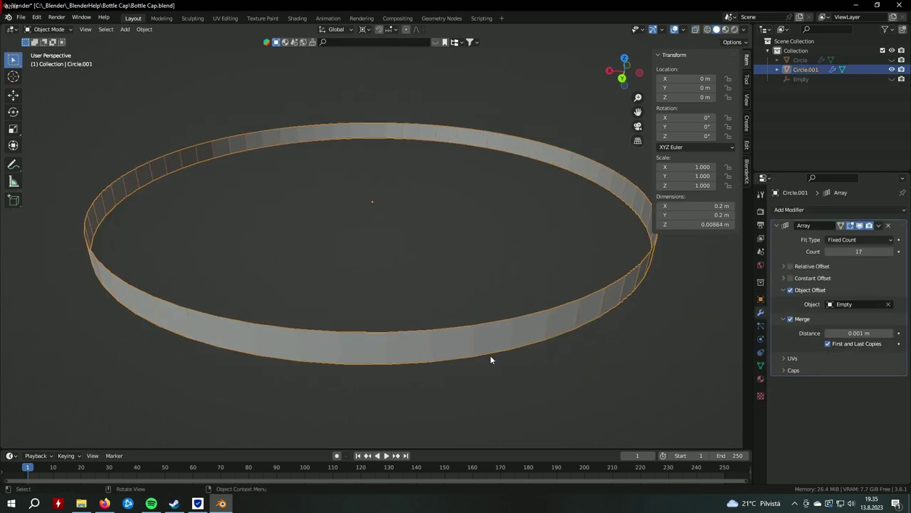
pyautogui.click(520, 381)
pyautogui.hotkey('ctrl', 'z')
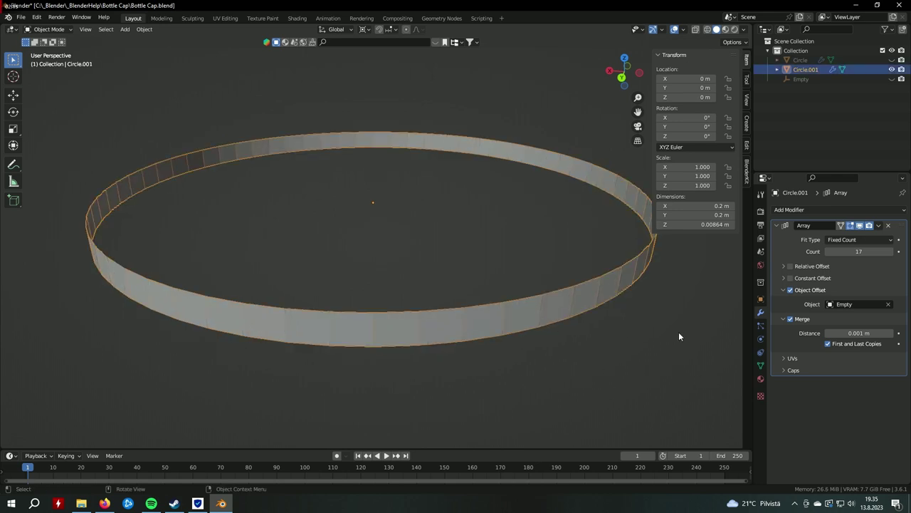
# Add a Subdivision Surface modifier with viewport level 2
pyautogui.click(778, 227)
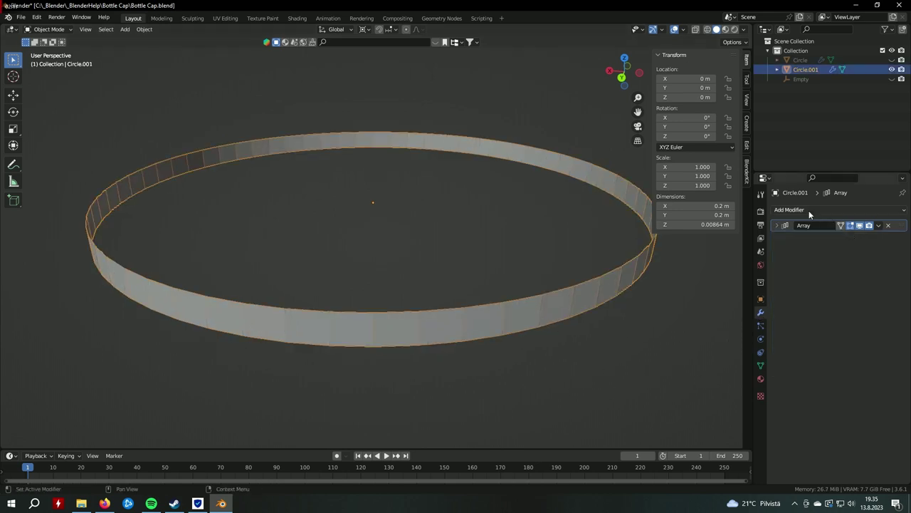
pyautogui.click(805, 209)
pyautogui.click(725, 386)
pyautogui.click(867, 267)
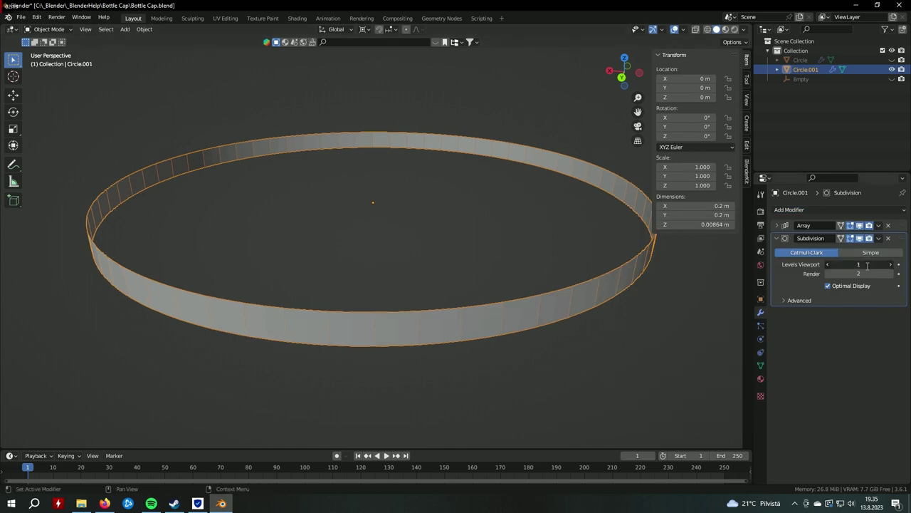
pyautogui.write('2')
pyautogui.press('Return')
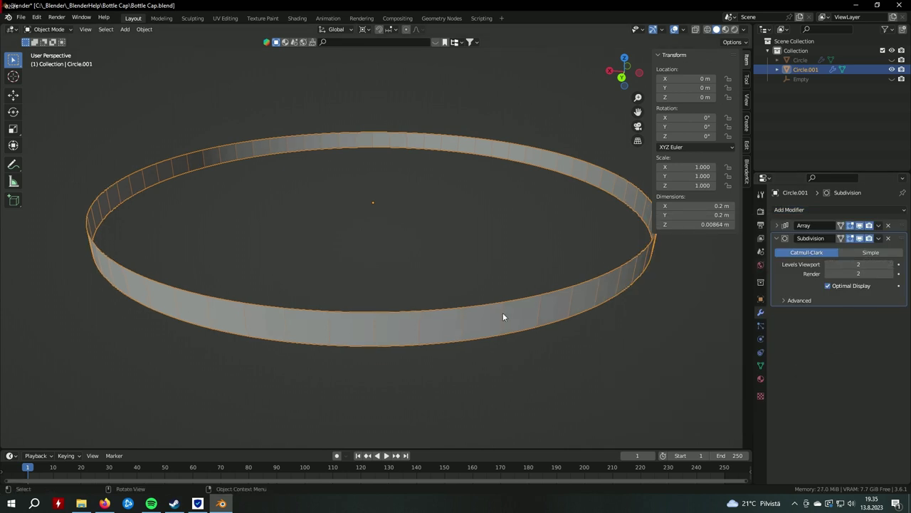
# Turn off the Wireframe overlay and reselect the ring
pyautogui.click(504, 334)
pyautogui.scroll(-2, 502, 340)
pyautogui.moveTo(513, 376); pyautogui.dragTo(482, 311, button='middle')
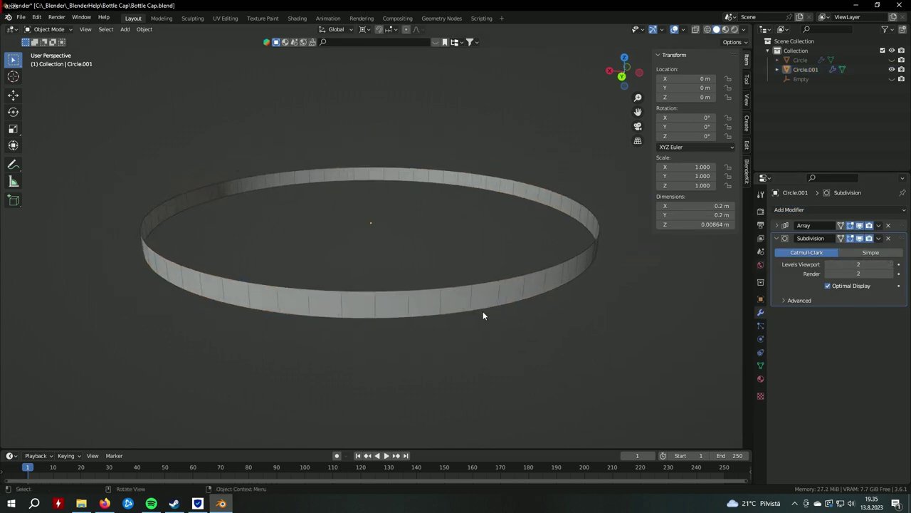
pyautogui.click(483, 311)
pyautogui.click(684, 30)
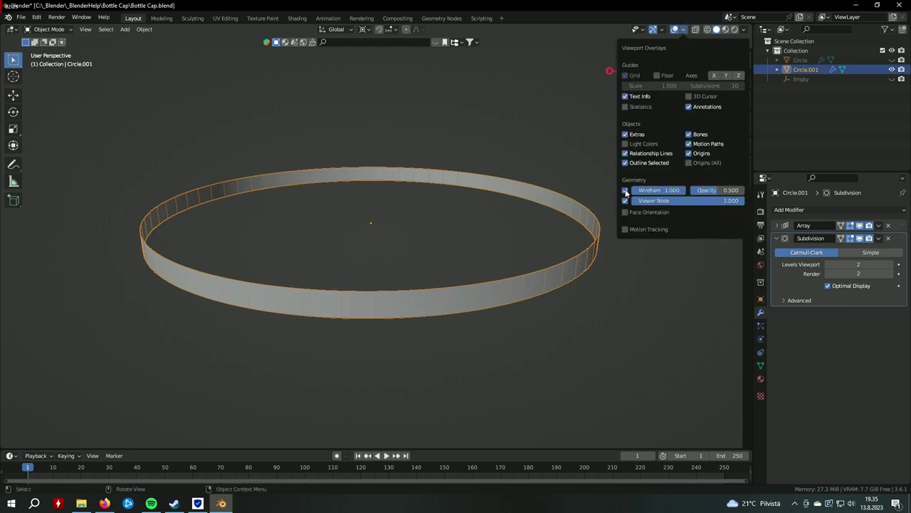
pyautogui.click(625, 191)
pyautogui.click(462, 351)
pyautogui.click(227, 181)
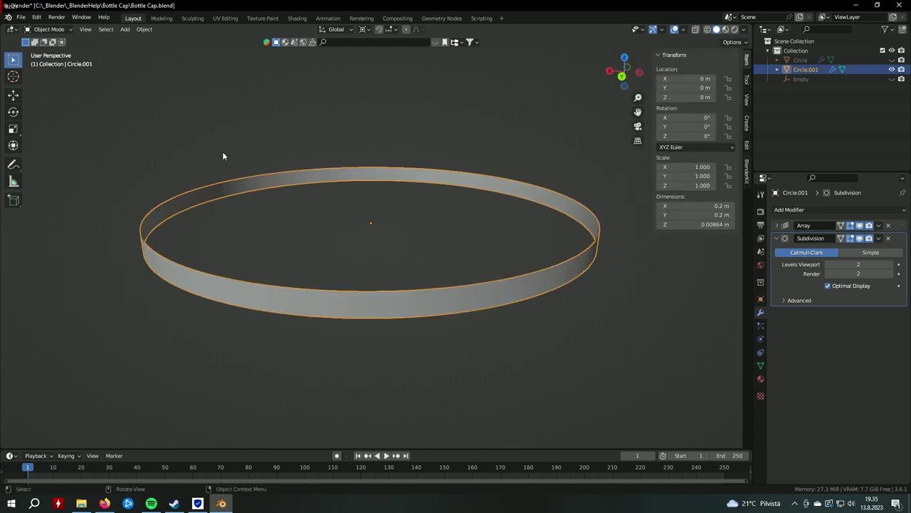
pyautogui.click(54, 30)
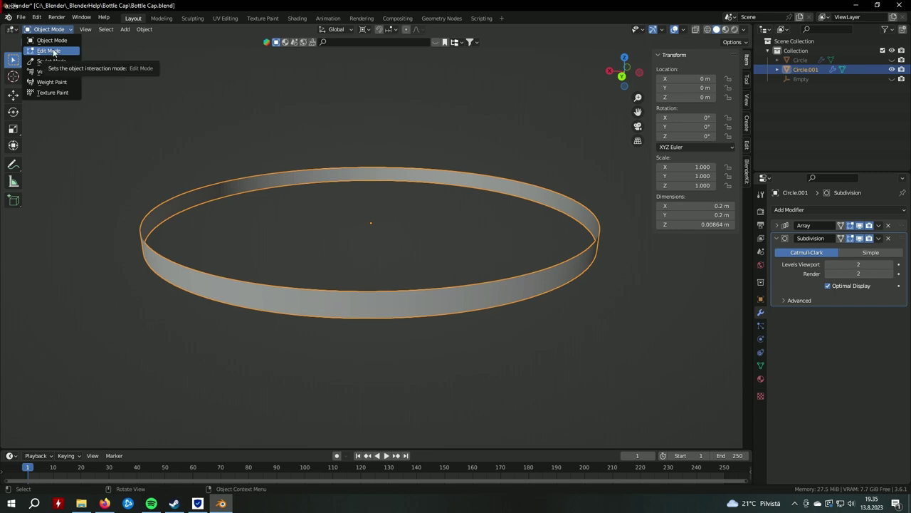
# Enter Edit Mode and select the ring's top edge loop
pyautogui.click(50, 51)
pyautogui.moveTo(354, 344)
pyautogui.mouseDown(button='middle')
pyautogui.moveTo(405, 359)
pyautogui.moveTo(390, 315)
pyautogui.mouseUp(button='middle')
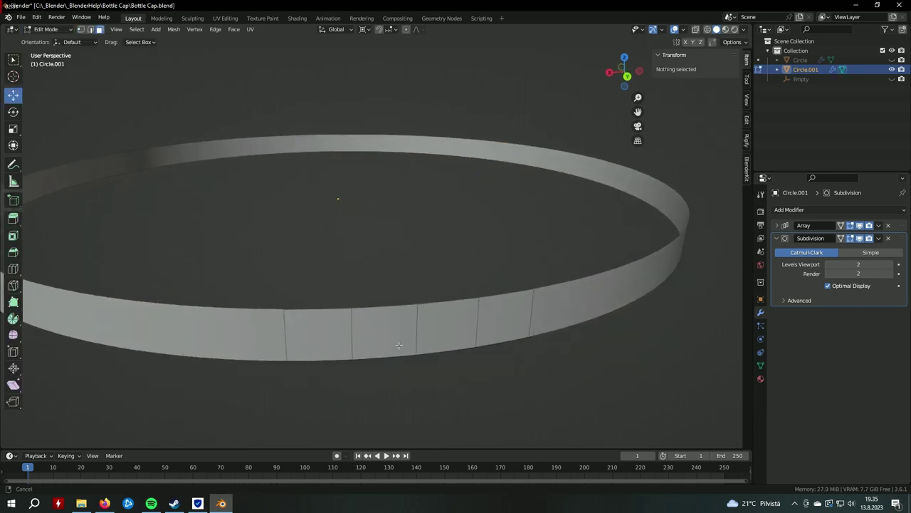
pyautogui.keyDown('alt'); pyautogui.keyDown('shift'); pyautogui.click(390, 315); pyautogui.keyUp('shift'); pyautogui.keyUp('alt')
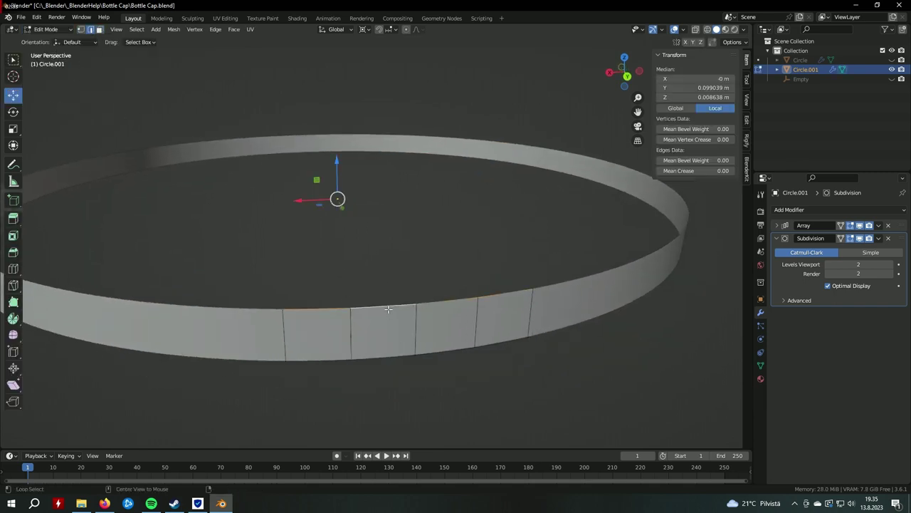
pyautogui.scroll(-2, 477, 340)
pyautogui.scroll(-1, 484, 339)
pyautogui.scroll(-1, 486, 343)
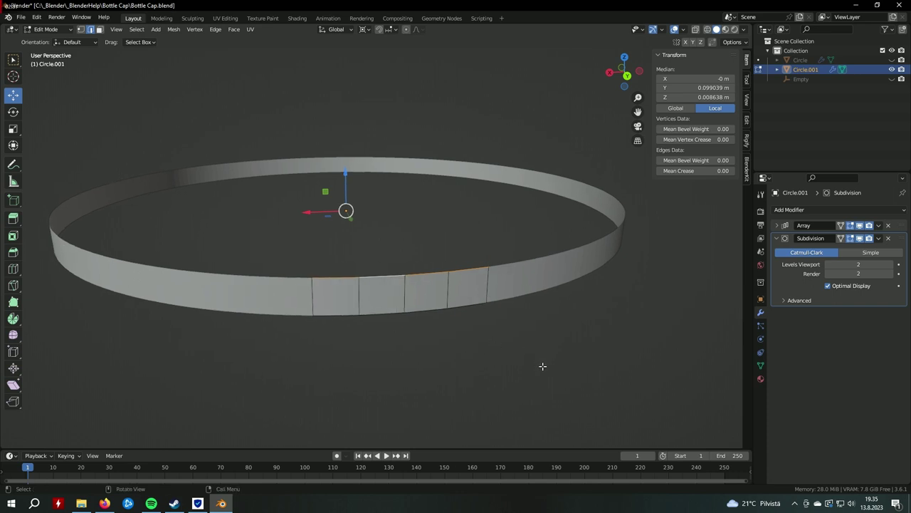
# Extrude the top edge loop straight up along Z to add taller face rows
pyautogui.press('e')
pyautogui.press('z')
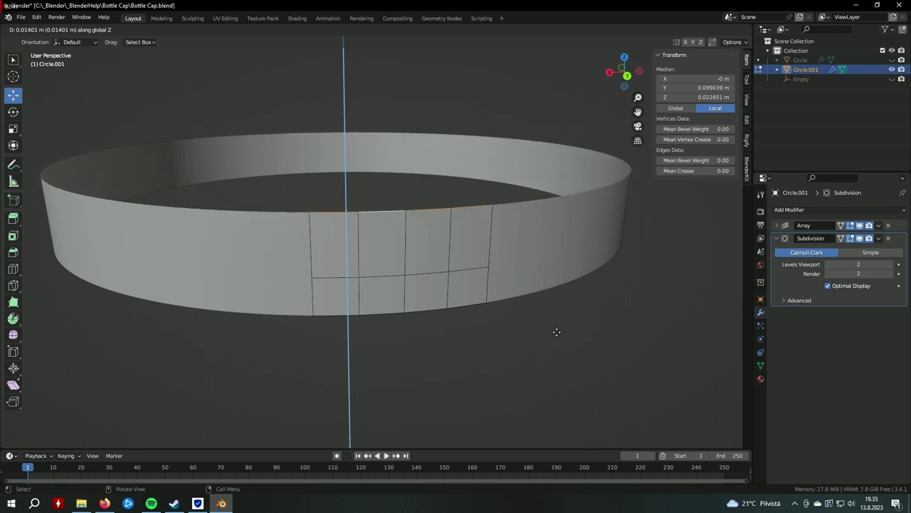
pyautogui.click(557, 330)
pyautogui.press('e')
pyautogui.press('z')
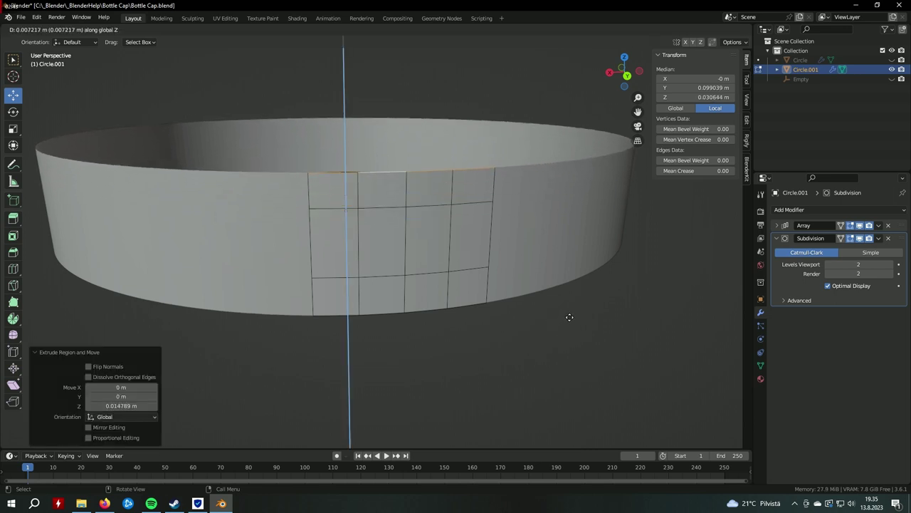
pyautogui.press('Escape')
pyautogui.hotkey('ctrl', 'z')
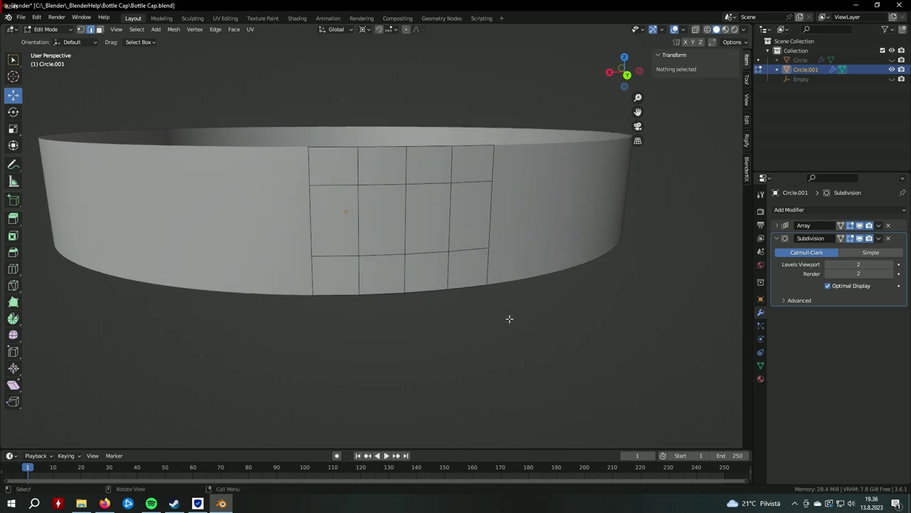
pyautogui.hotkey('ctrl', 'z')
pyautogui.hotkey('ctrl', 'z')
pyautogui.hotkey('ctrl', 'z')
pyautogui.hotkey('ctrl', 'z')
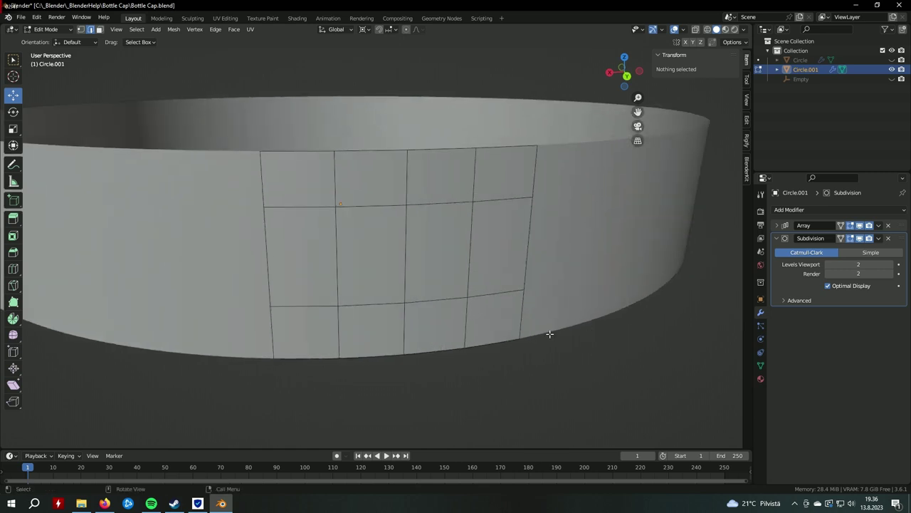
pyautogui.hotkey('ctrl', 'z')
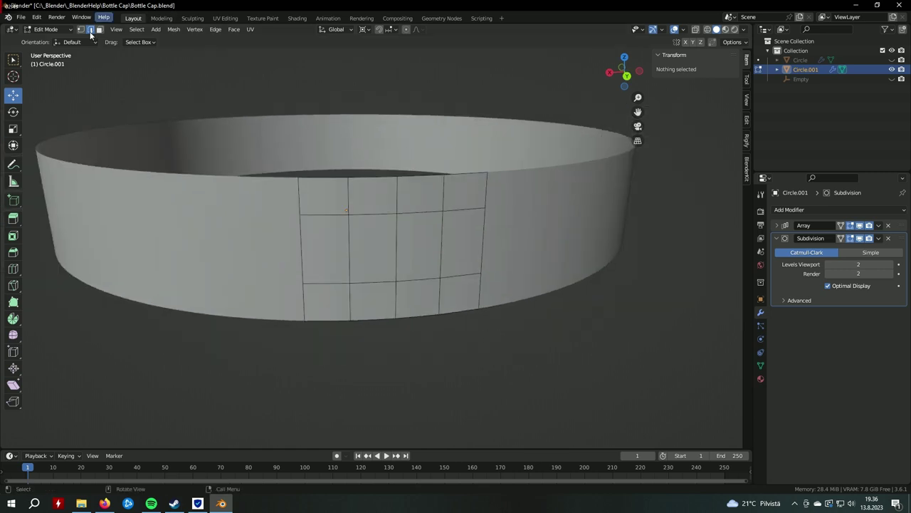
# In vertex select, pick alternating vertical edges and lower them slightly
pyautogui.click(81, 29)
pyautogui.click(351, 284)
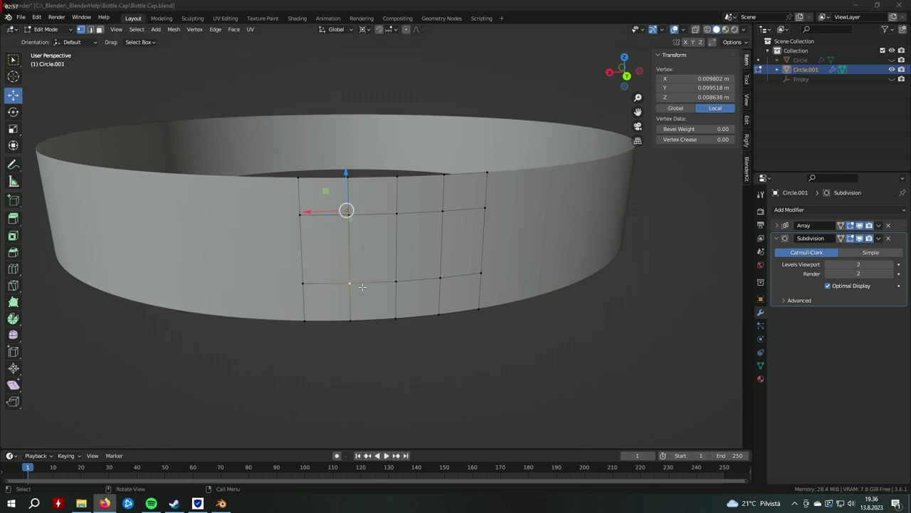
pyautogui.click(441, 279)
pyautogui.keyDown('shift'); pyautogui.click(441, 214); pyautogui.keyUp('shift')
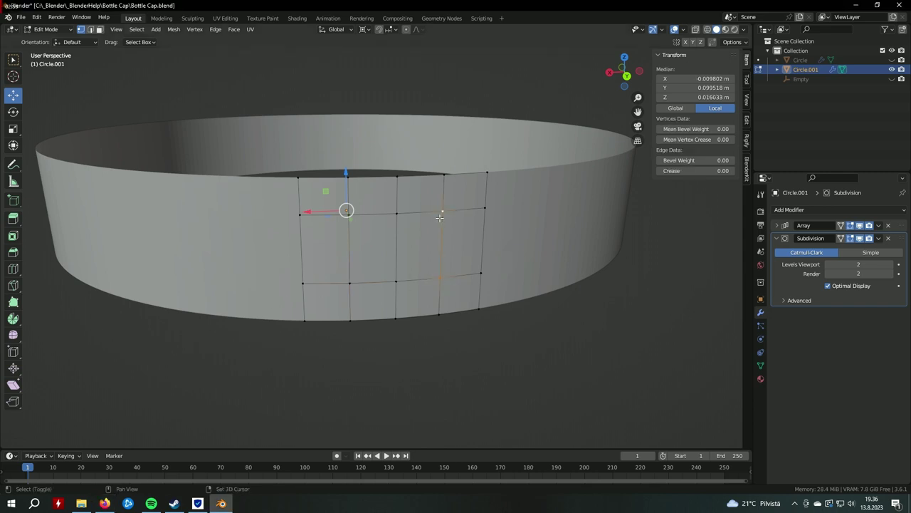
pyautogui.keyDown('shift'); pyautogui.click(351, 253); pyautogui.keyUp('shift')
pyautogui.moveTo(346, 174); pyautogui.dragTo(350, 182)
# Select the other alternating vertical edges and raise them to form chevrons
pyautogui.click(397, 225)
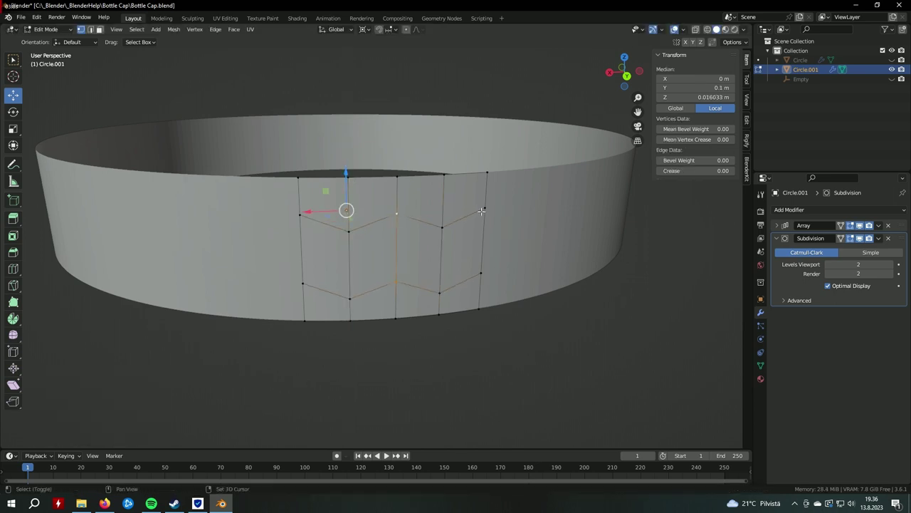
pyautogui.keyDown('shift'); pyautogui.click(487, 278); pyautogui.keyUp('shift')
pyautogui.keyDown('shift'); pyautogui.click(304, 281); pyautogui.keyUp('shift')
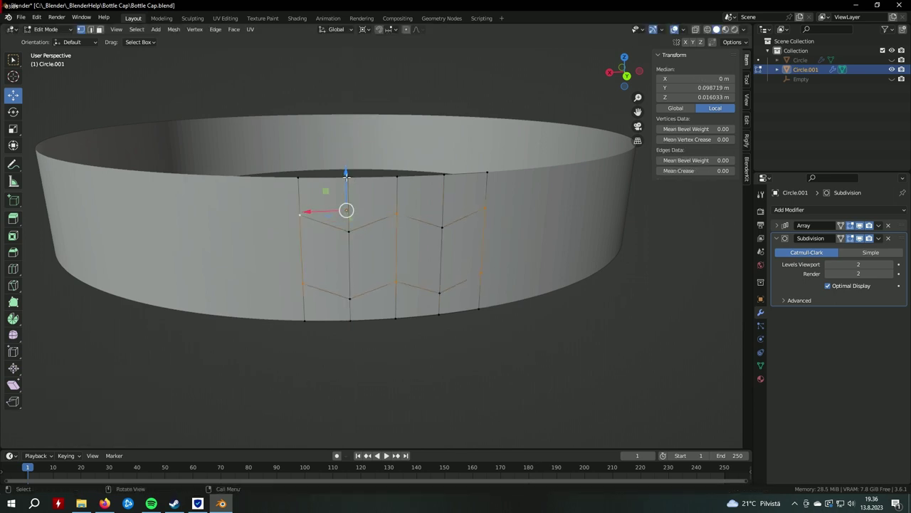
pyautogui.moveTo(346, 175); pyautogui.dragTo(348, 170)
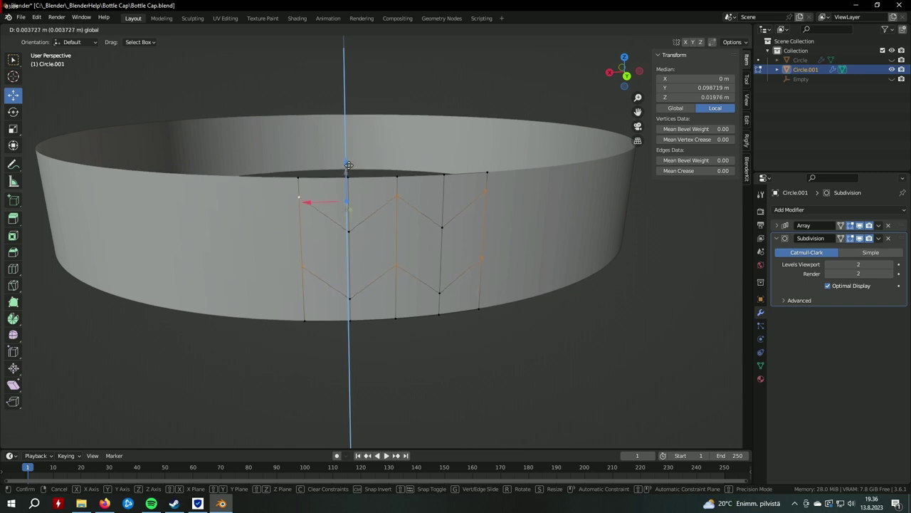
pyautogui.moveTo(347, 169); pyautogui.dragTo(347, 166)
# Add vertical loop cuts through the patch with the Loop Cut tool
pyautogui.click(14, 270)
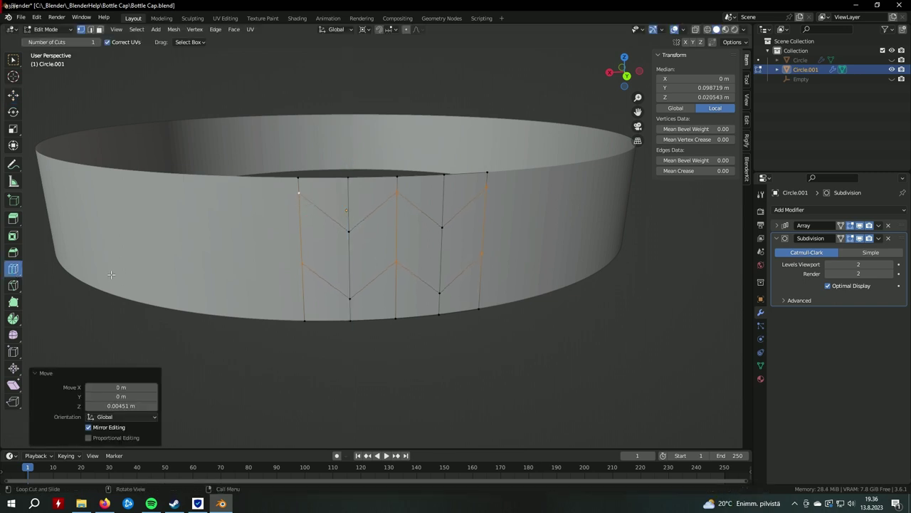
pyautogui.click(326, 314)
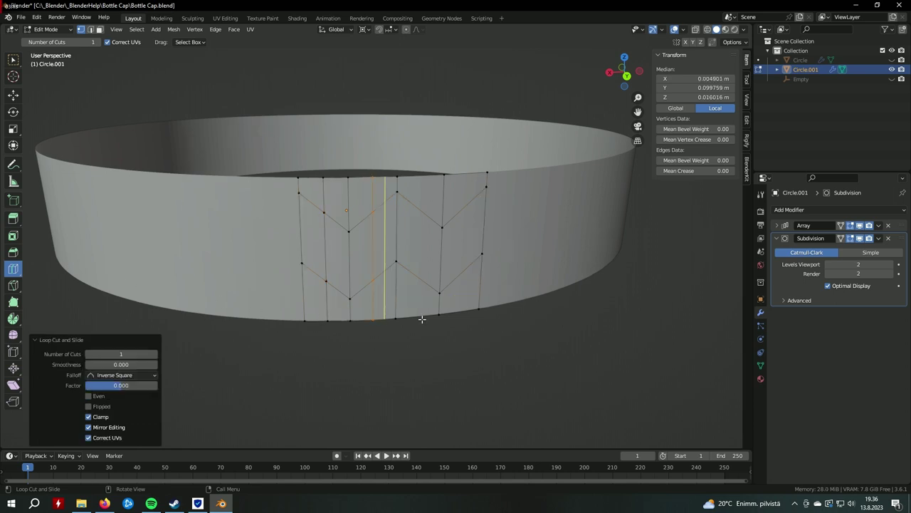
pyautogui.click(463, 242)
pyautogui.click(12, 95)
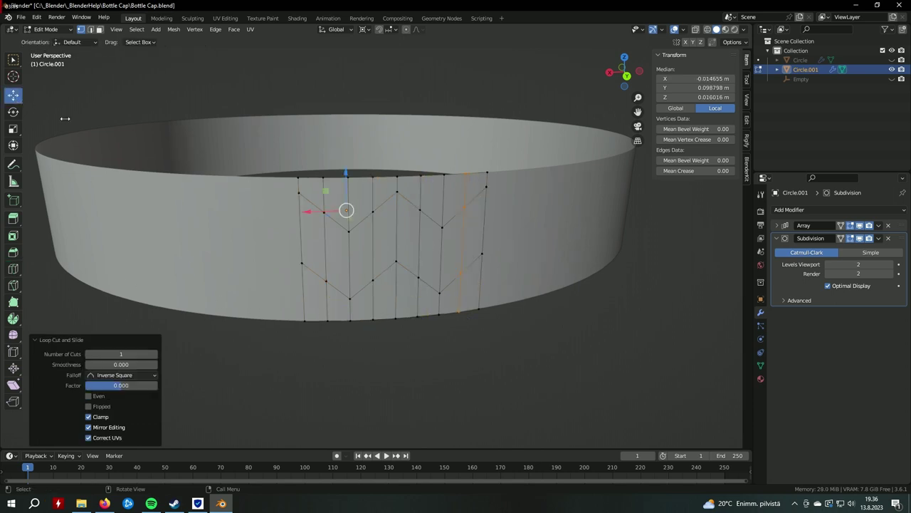
# Select four middle-row vertices of the new loops and shift them along Z
pyautogui.click(327, 281)
pyautogui.keyDown('shift'); pyautogui.click(373, 279); pyautogui.keyUp('shift')
pyautogui.keyDown('shift'); pyautogui.click(418, 277); pyautogui.keyUp('shift')
pyautogui.keyDown('shift'); pyautogui.click(461, 273); pyautogui.keyUp('shift')
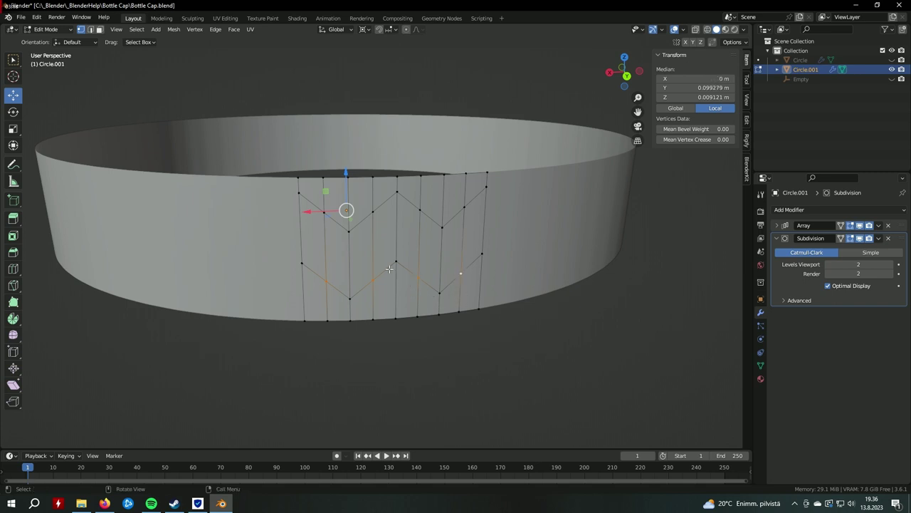
pyautogui.moveTo(339, 181); pyautogui.dragTo(346, 209)
pyautogui.keyDown('shift'); pyautogui.click(372, 210); pyautogui.keyUp('shift')
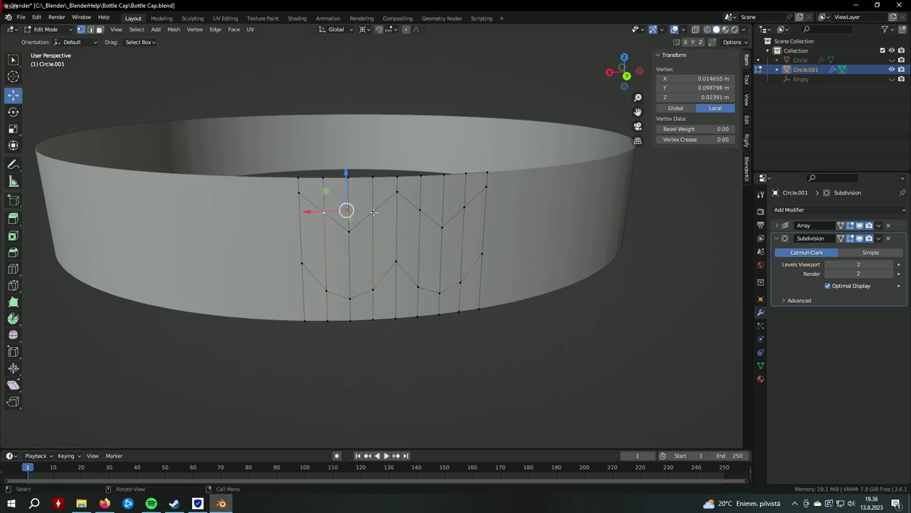
# Select the next set of zigzag vertices across the upper and lower rows
pyautogui.keyDown('shift'); pyautogui.click(420, 210); pyautogui.keyUp('shift')
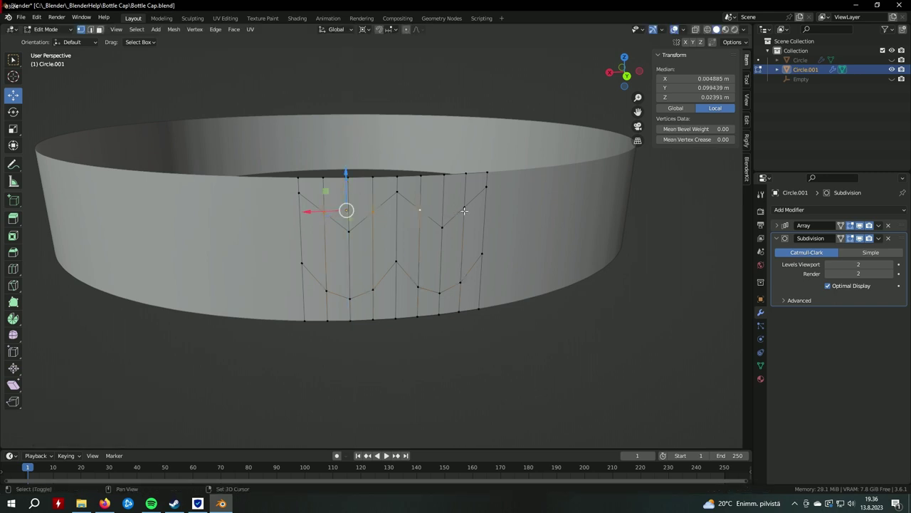
pyautogui.keyDown('ctrl'); pyautogui.click(504, 287); pyautogui.keyUp('ctrl')
pyautogui.keyDown('ctrl'); pyautogui.click(443, 228); pyautogui.keyUp('ctrl')
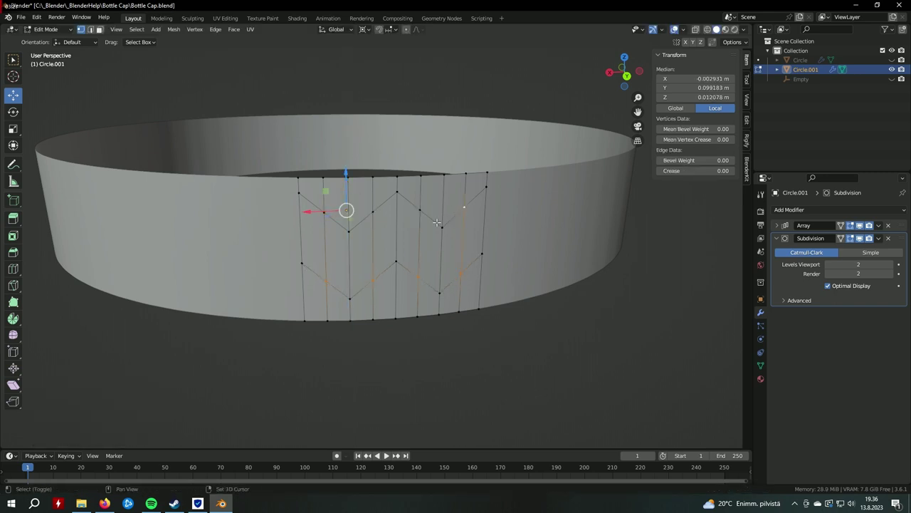
pyautogui.keyDown('shift'); pyautogui.click(372, 212); pyautogui.keyUp('shift')
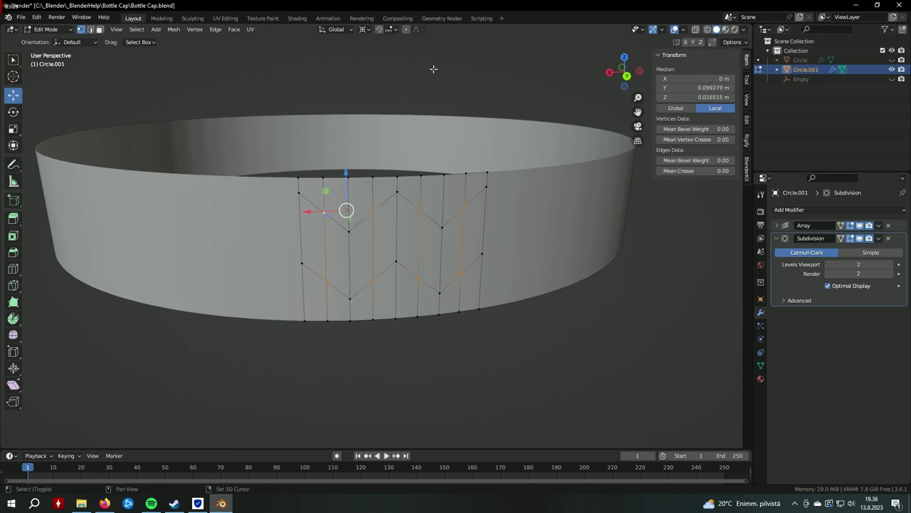
# With a Median Point pivot, scale the selected zigzag vertices to 1.334 along Z, then deselect
pyautogui.click(364, 29)
pyautogui.click(391, 71)
pyautogui.press('s')
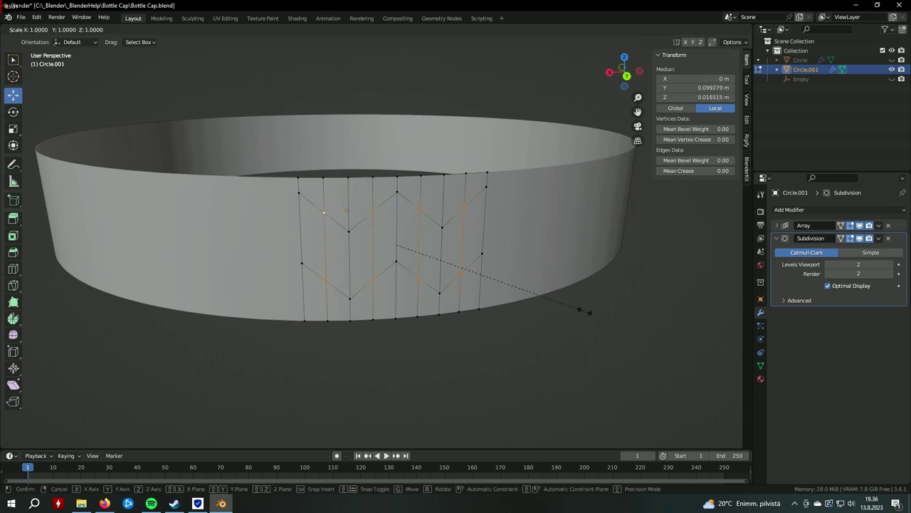
pyautogui.press('z')
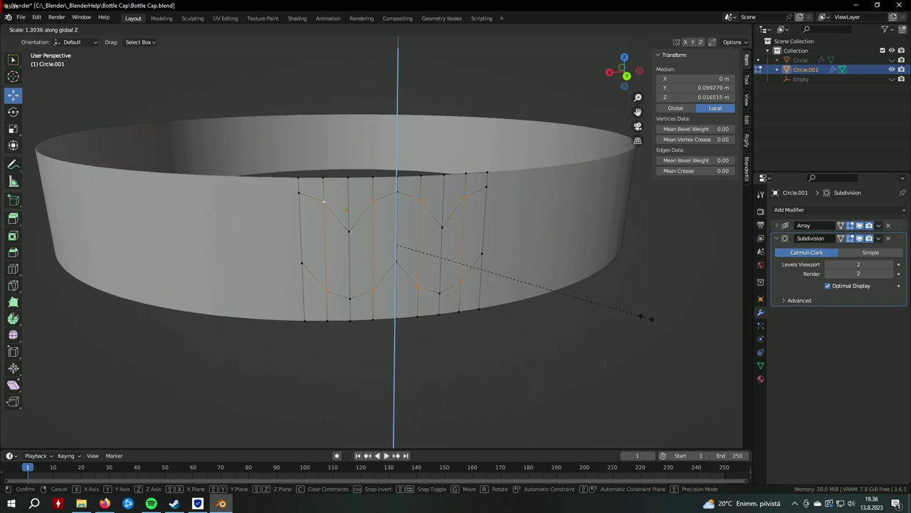
pyautogui.click(647, 318)
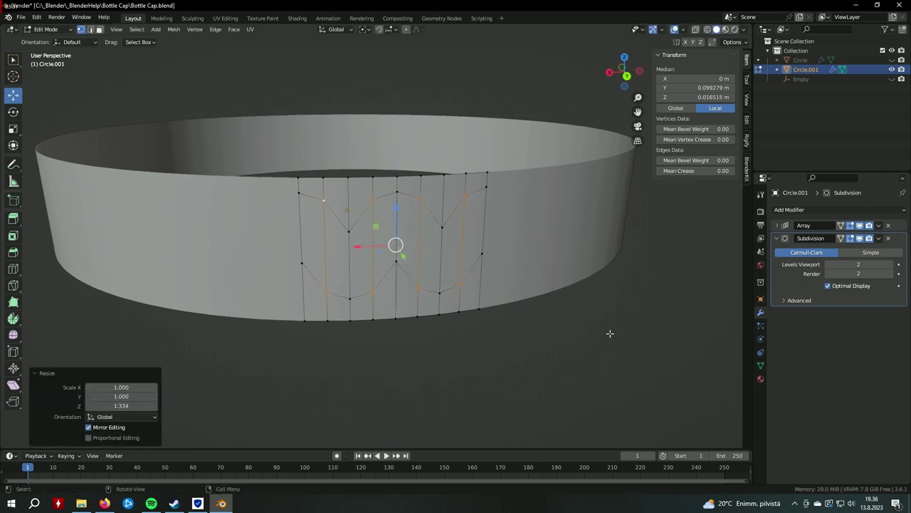
pyautogui.moveTo(610, 331); pyautogui.dragTo(499, 346, button='middle')
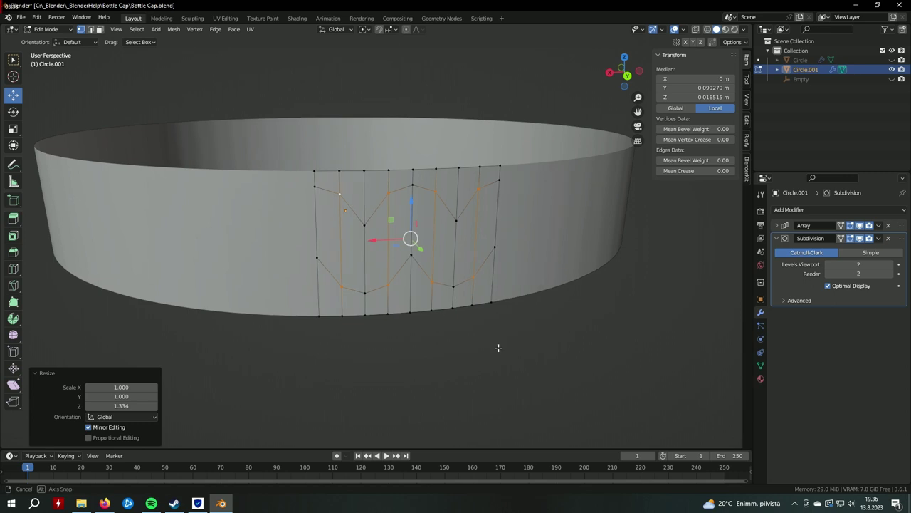
pyautogui.click(595, 317)
pyautogui.moveTo(595, 317)
pyautogui.mouseDown(button='middle')
pyautogui.moveTo(588, 350)
pyautogui.moveTo(571, 352)
pyautogui.mouseUp(button='middle')
pyautogui.moveTo(571, 350); pyautogui.dragTo(438, 313, button='middle')
# Select the top rim edge loop in edge mode and set the pivot to the 3D Cursor
pyautogui.moveTo(395, 258); pyautogui.dragTo(388, 249, button='middle')
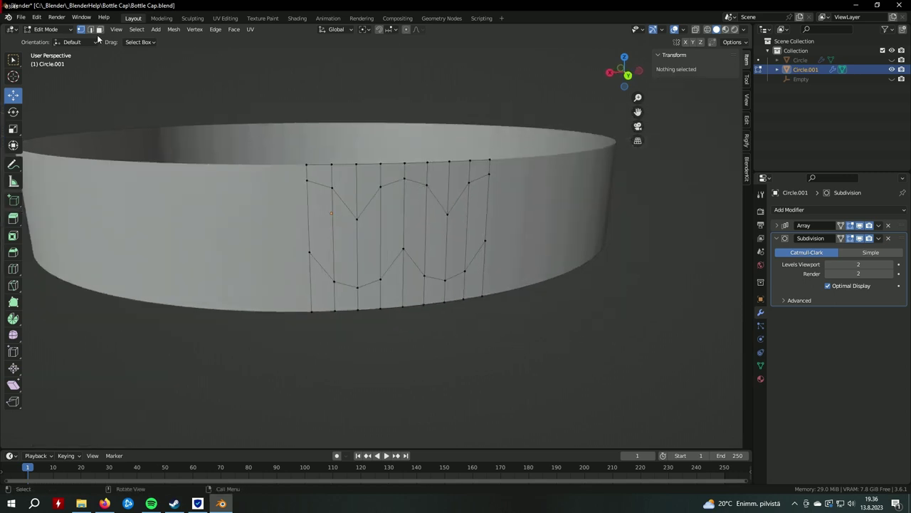
pyautogui.click(90, 29)
pyautogui.keyDown('alt'); pyautogui.click(368, 206); pyautogui.keyUp('alt')
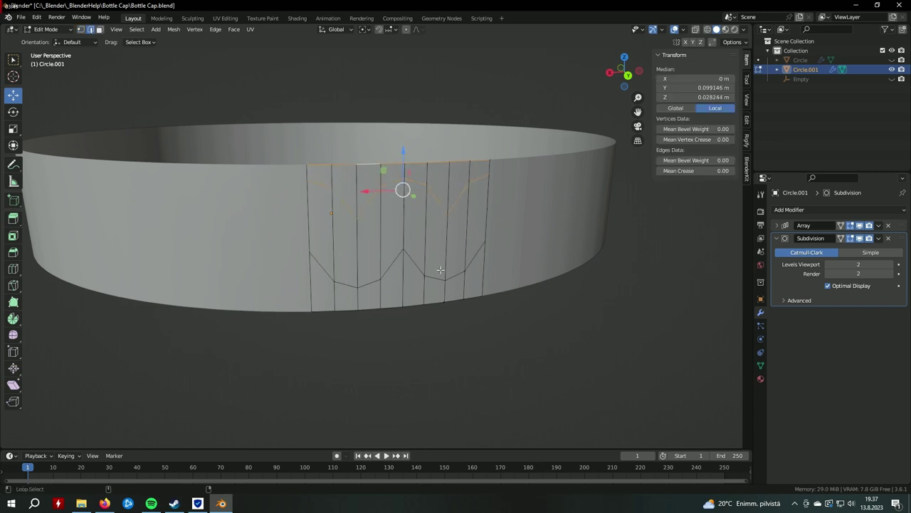
pyautogui.moveTo(441, 270); pyautogui.dragTo(443, 273, button='middle')
pyautogui.click(367, 29)
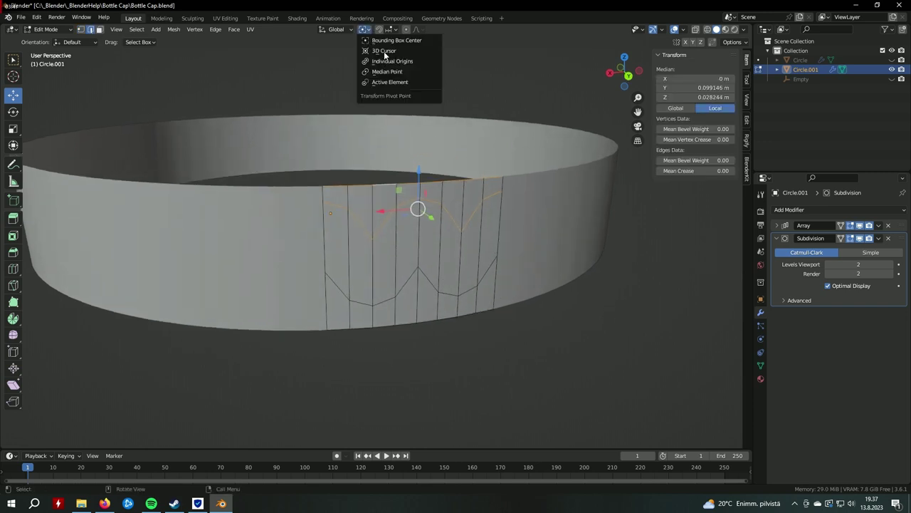
pyautogui.click(384, 51)
# Scale the loop to 0.858 in X and Y only, then select the lower zigzag loop
pyautogui.moveTo(342, 171); pyautogui.dragTo(335, 207, button='middle')
pyautogui.moveTo(417, 281); pyautogui.dragTo(391, 64, button='middle')
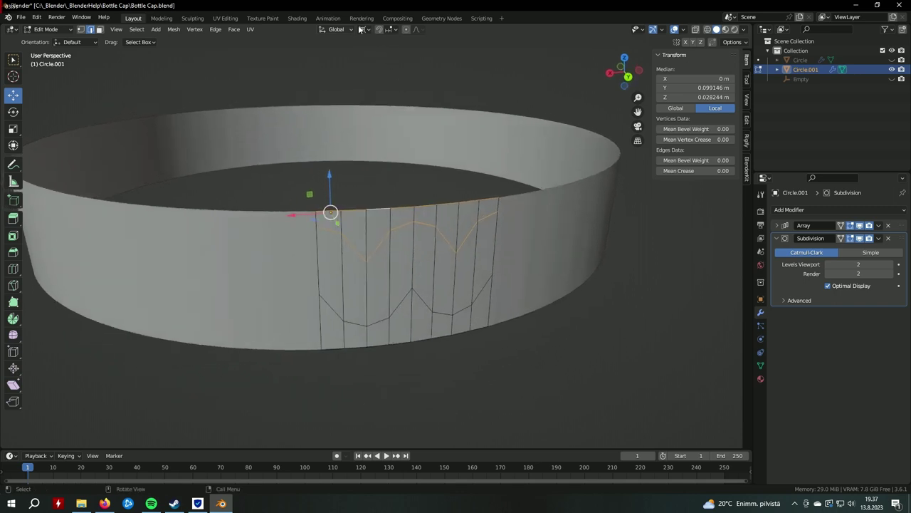
pyautogui.moveTo(374, 295); pyautogui.dragTo(391, 273, button='middle')
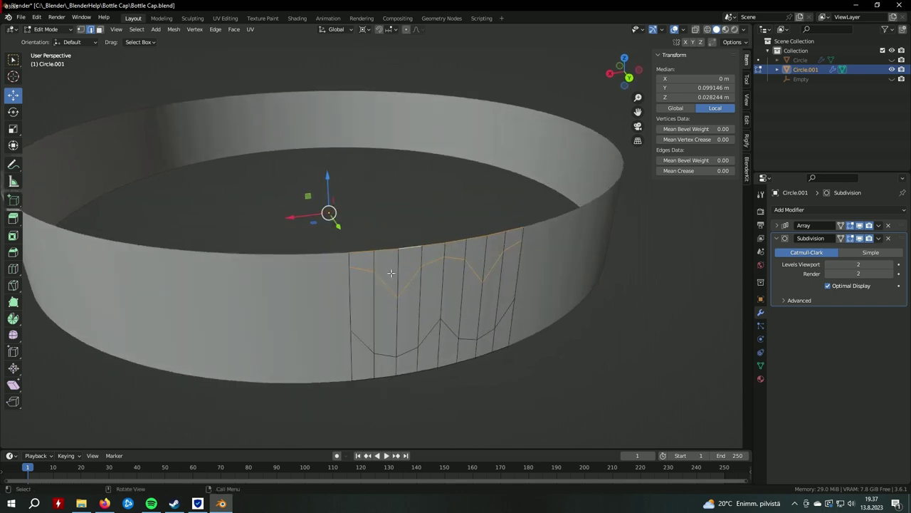
pyautogui.press('s')
pyautogui.hotkey('shift', 'z')
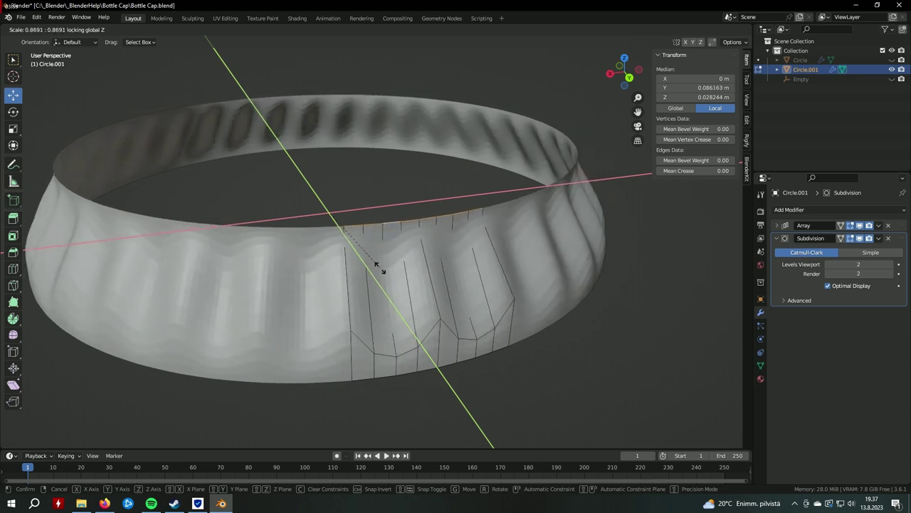
pyautogui.click(380, 266)
pyautogui.moveTo(380, 266)
pyautogui.mouseDown(button='middle')
pyautogui.moveTo(473, 260)
pyautogui.moveTo(508, 274)
pyautogui.moveTo(507, 299)
pyautogui.mouseUp(button='middle')
pyautogui.keyDown('alt'); pyautogui.click(442, 262); pyautogui.keyUp('alt')
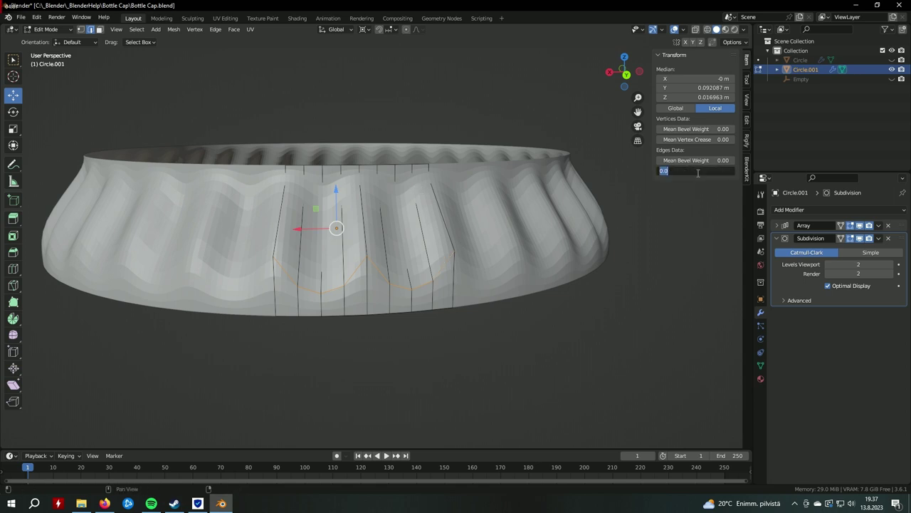
# Give the lower zigzag loop a Mean Crease of 0.5 and hide the Subdivision edit-mode display
pyautogui.write('0.5')
pyautogui.press('Return')
pyautogui.scroll(3, 529, 177)
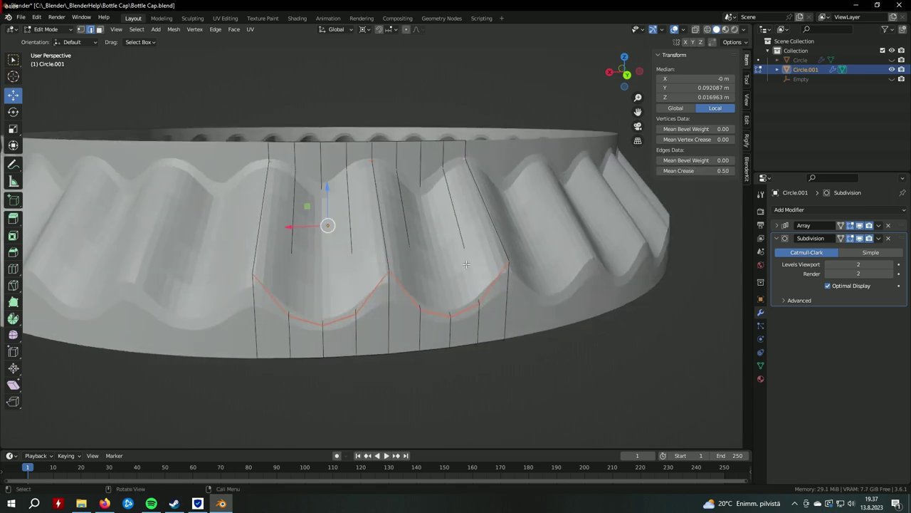
pyautogui.click(857, 241)
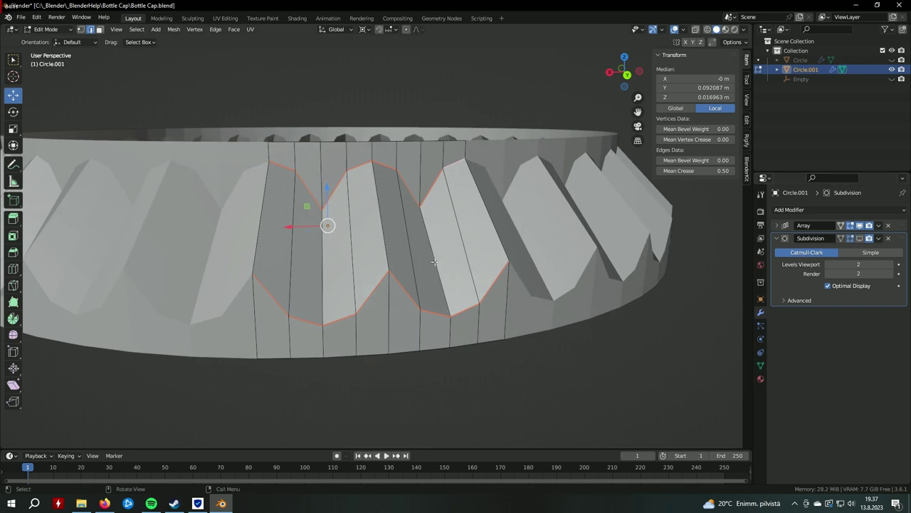
pyautogui.scroll(-3, 434, 262)
# Select the upper zigzag edges and give them the same 0.5 crease
pyautogui.moveTo(434, 262); pyautogui.dragTo(357, 280, button='middle')
pyautogui.click(358, 280)
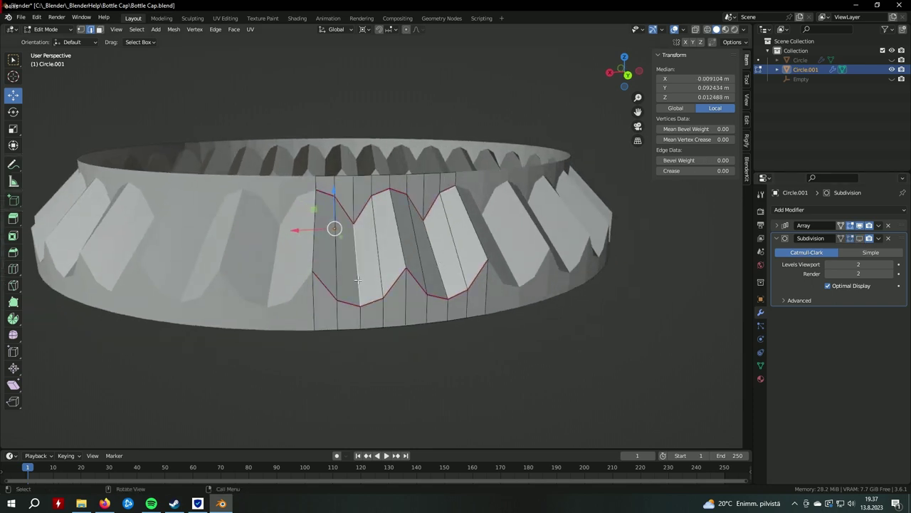
pyautogui.keyDown('shift'); pyautogui.click(399, 244); pyautogui.keyUp('shift')
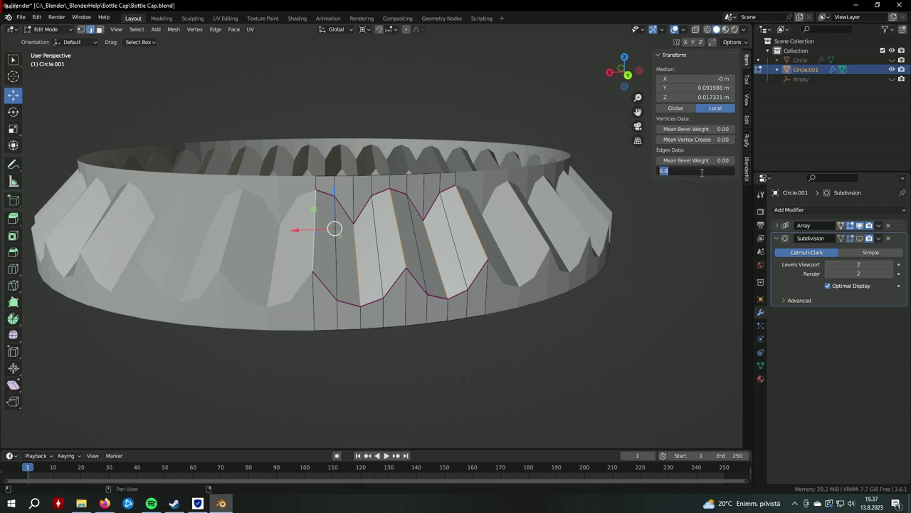
pyautogui.click(699, 172)
pyautogui.write('.5')
pyautogui.press('Return')
# Show the Subdivision edit-mode display again and add a loop cut across the crown ridges
pyautogui.click(573, 348)
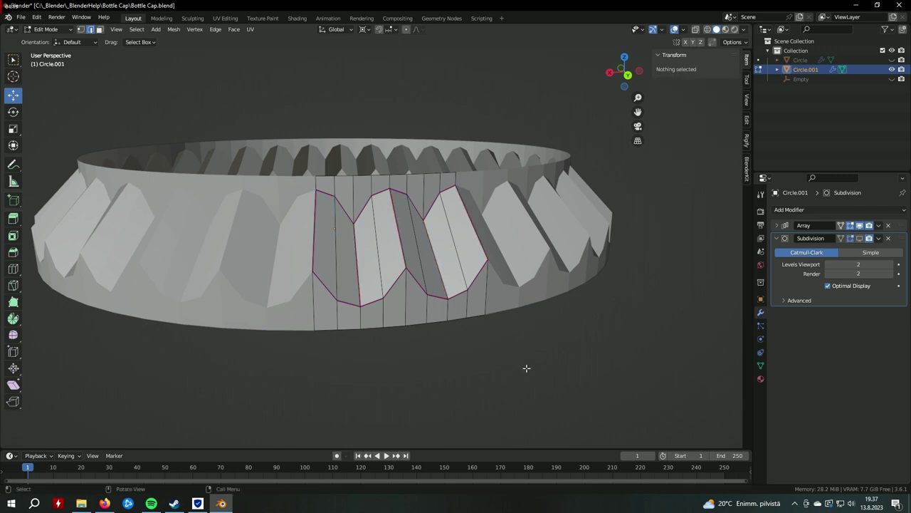
pyautogui.click(862, 239)
pyautogui.moveTo(588, 368)
pyautogui.mouseDown(button='middle')
pyautogui.moveTo(540, 357)
pyautogui.moveTo(562, 363)
pyautogui.mouseUp(button='middle')
pyautogui.click(13, 268)
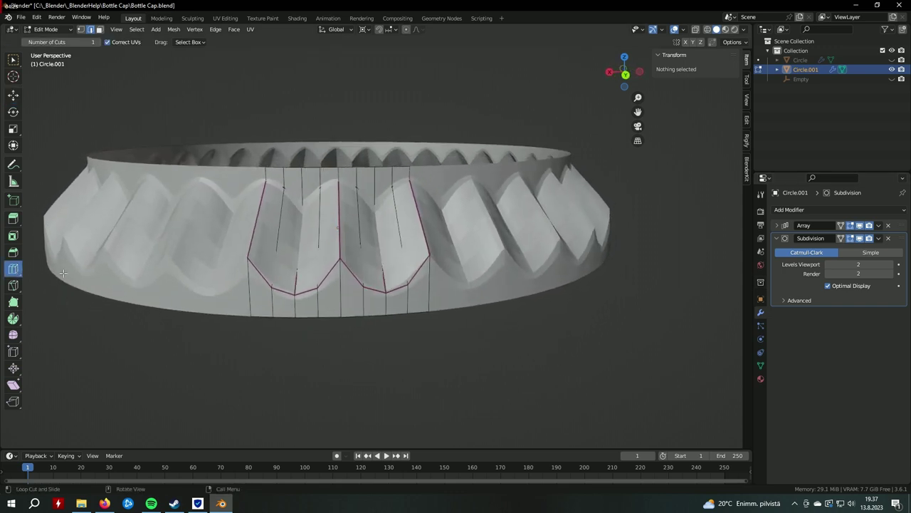
pyautogui.click(373, 247)
# Scale the new loop outward to 1.023 in X and Y and raise it 0.00024 m along Z
pyautogui.moveTo(455, 310)
pyautogui.mouseDown(button='middle')
pyautogui.moveTo(544, 319)
pyautogui.moveTo(518, 316)
pyautogui.moveTo(525, 323)
pyautogui.mouseUp(button='middle')
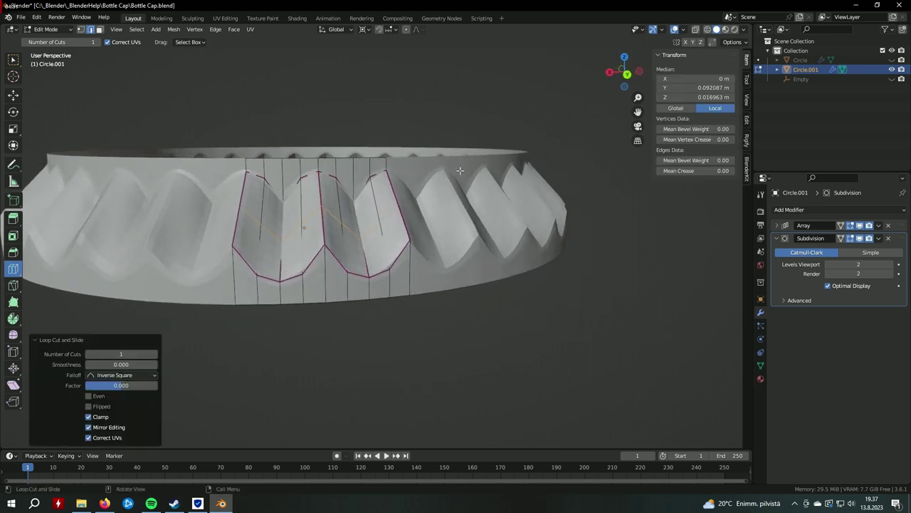
pyautogui.press('s')
pyautogui.hotkey('shift', 'z')
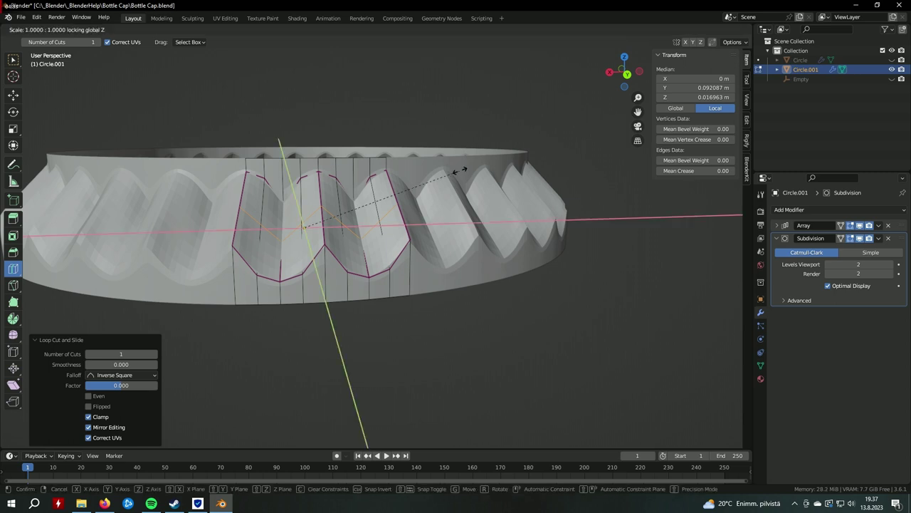
pyautogui.click(462, 170)
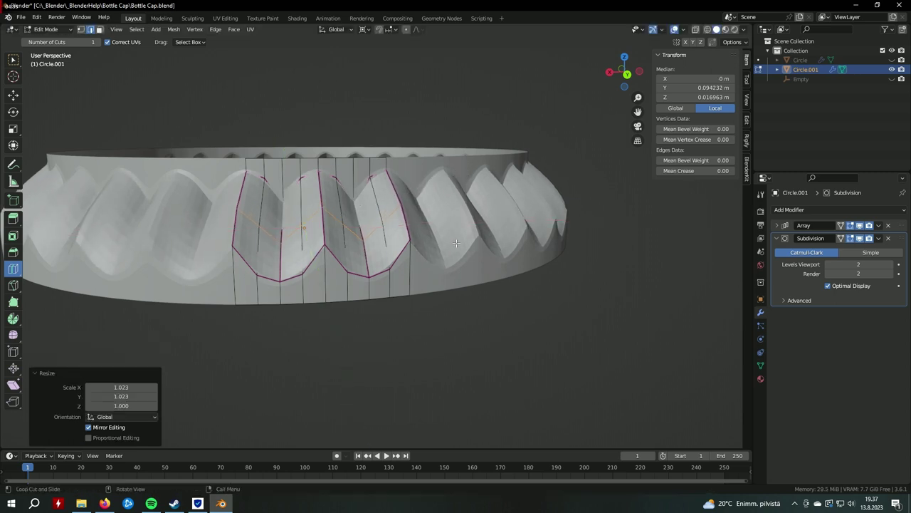
pyautogui.moveTo(457, 244); pyautogui.dragTo(443, 311, button='middle')
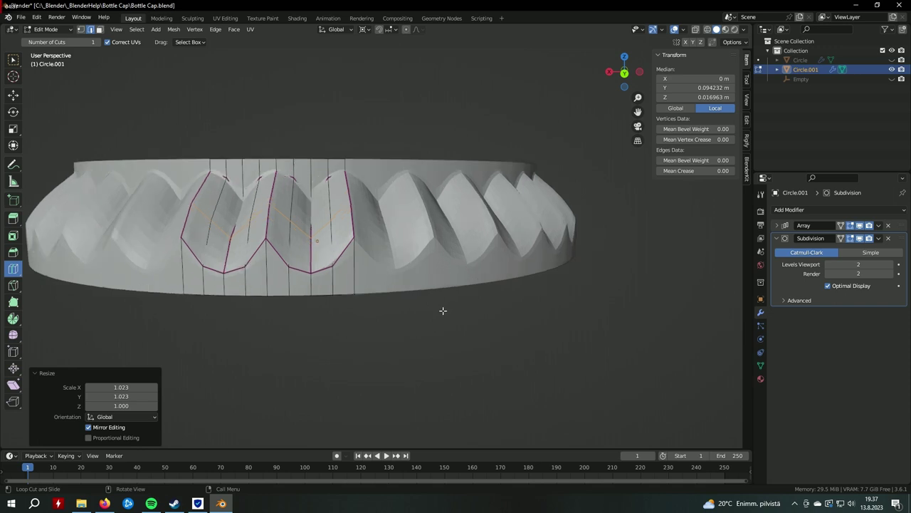
pyautogui.press('g')
pyautogui.press('z')
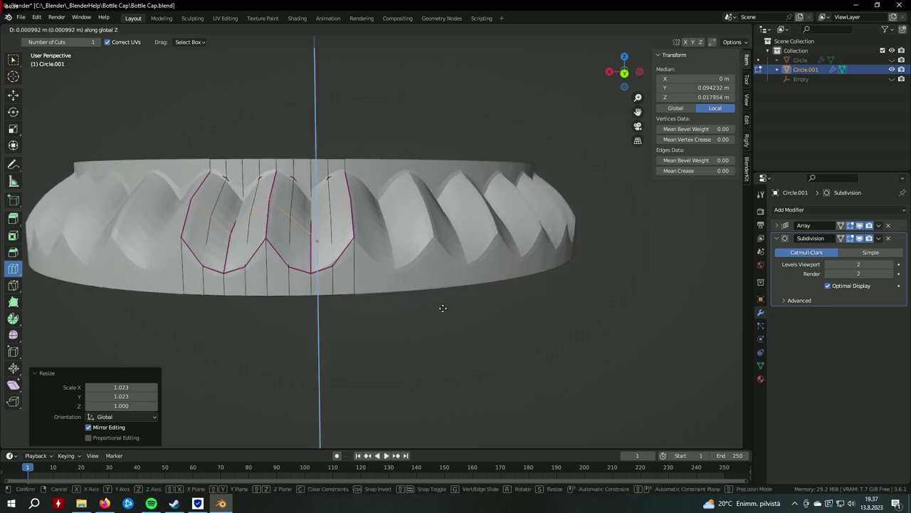
pyautogui.click(444, 308)
pyautogui.moveTo(444, 308)
pyautogui.mouseDown(button='middle')
pyautogui.moveTo(492, 356)
pyautogui.moveTo(482, 342)
pyautogui.moveTo(525, 347)
pyautogui.moveTo(468, 339)
pyautogui.moveTo(504, 337)
pyautogui.moveTo(480, 338)
pyautogui.mouseUp(button='middle')
# Nudge the new loop slightly along Z
pyautogui.press('g')
pyautogui.press('z')
pyautogui.click(508, 341)
pyautogui.scroll(-2, 508, 341)
pyautogui.scroll(2, 504, 335)
pyautogui.scroll(2, 499, 335)
# In vertex select mode, scale the chosen ridge vertices inward to about 0.99
pyautogui.click(81, 29)
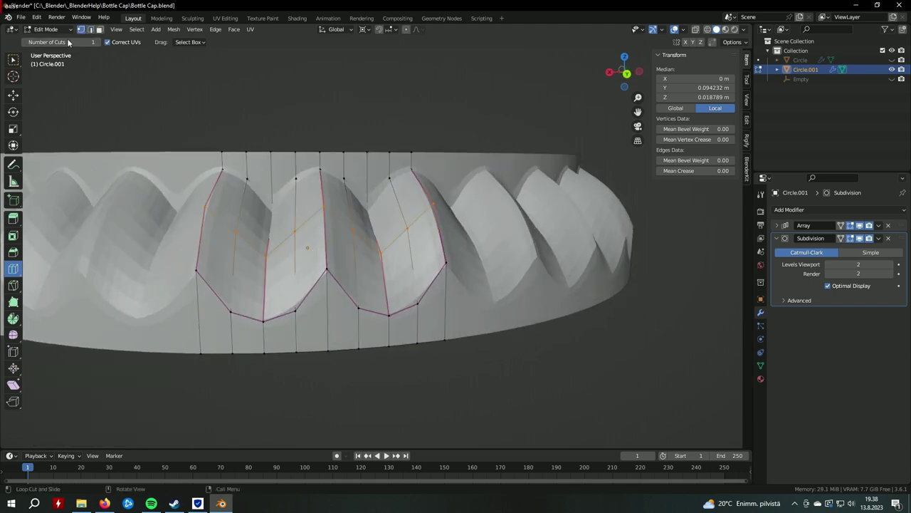
pyautogui.moveTo(270, 214); pyautogui.dragTo(275, 128, button='middle')
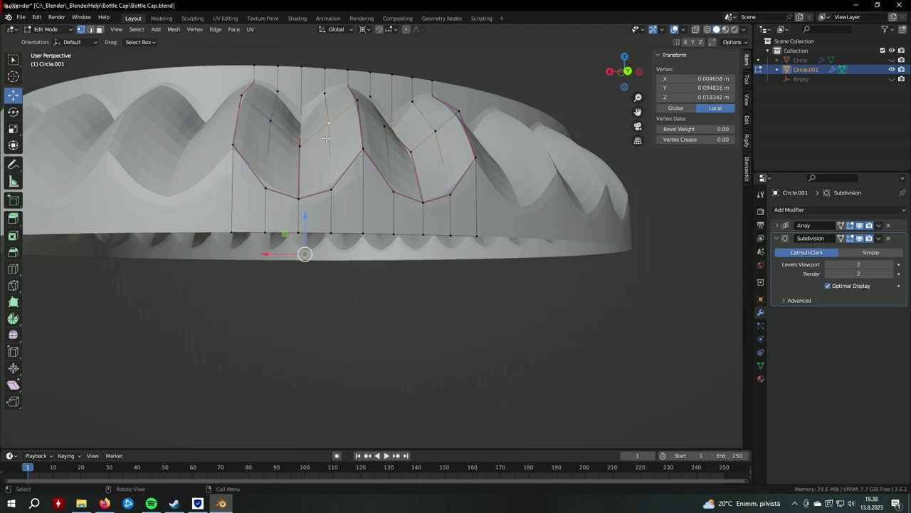
pyautogui.moveTo(386, 129)
pyautogui.mouseDown(button='middle')
pyautogui.moveTo(422, 247)
pyautogui.moveTo(468, 169)
pyautogui.moveTo(460, 293)
pyautogui.moveTo(470, 277)
pyautogui.moveTo(474, 287)
pyautogui.moveTo(515, 281)
pyautogui.mouseUp(button='middle')
pyautogui.scroll(-5, 475, 288)
pyautogui.scroll(5, 472, 289)
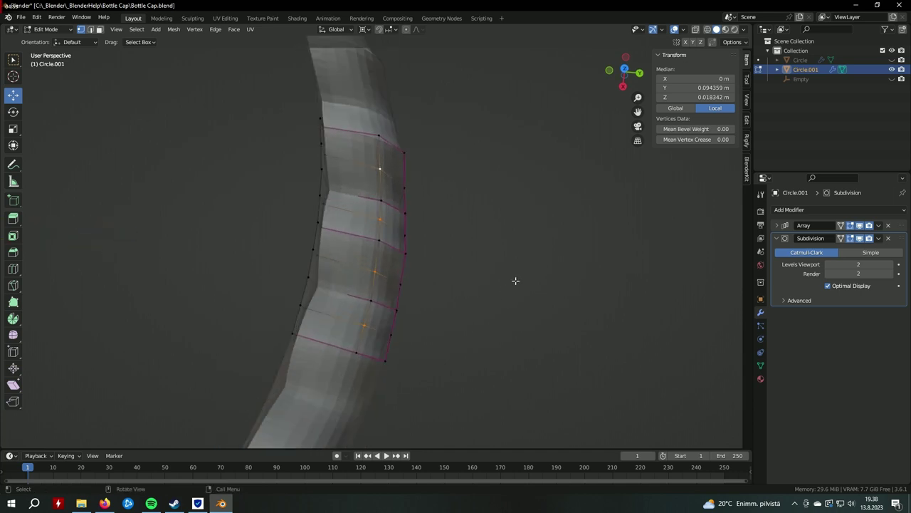
pyautogui.press('s')
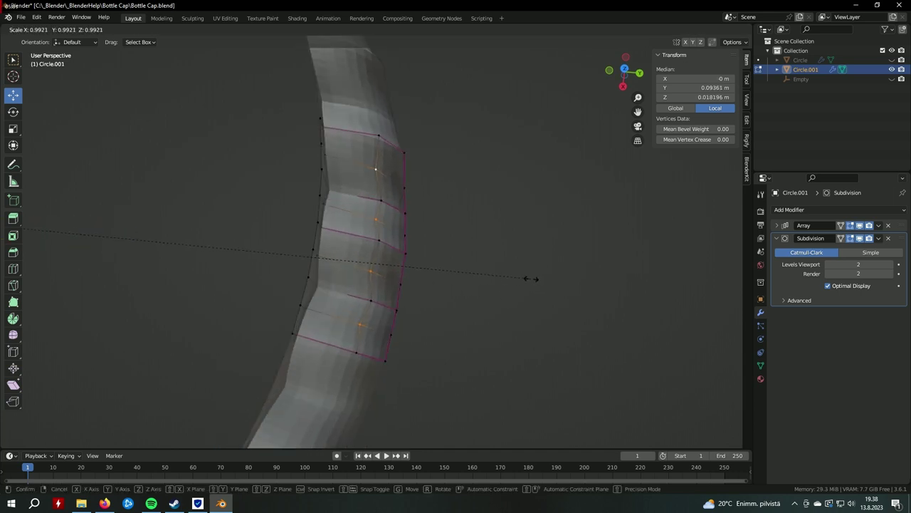
pyautogui.click(530, 278)
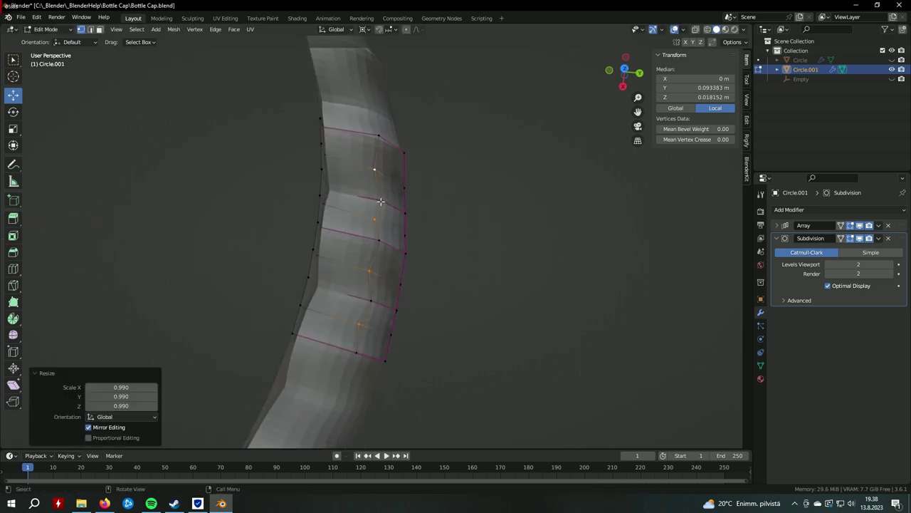
# Select two other ridge vertices and pull them inward with a uniform scale
pyautogui.click(381, 202)
pyautogui.keyDown('shift'); pyautogui.click(370, 300); pyautogui.keyUp('shift')
pyautogui.press('s')
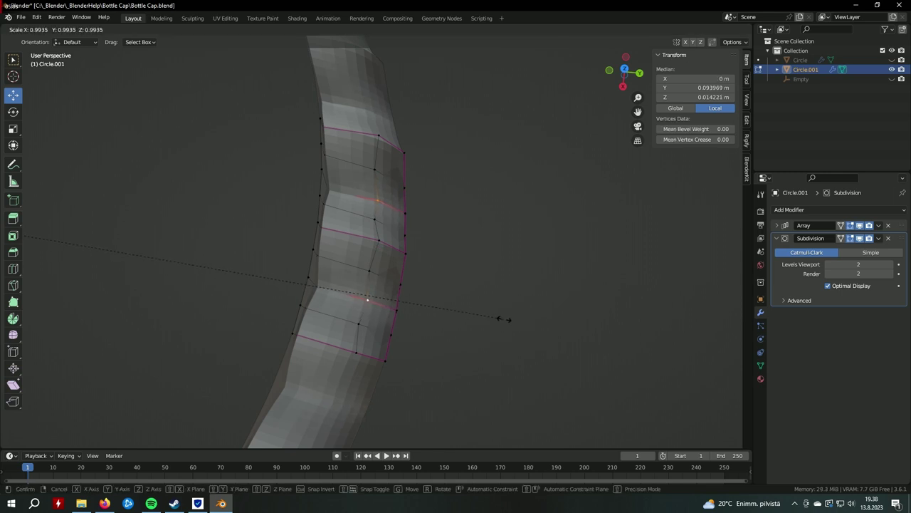
pyautogui.click(496, 315)
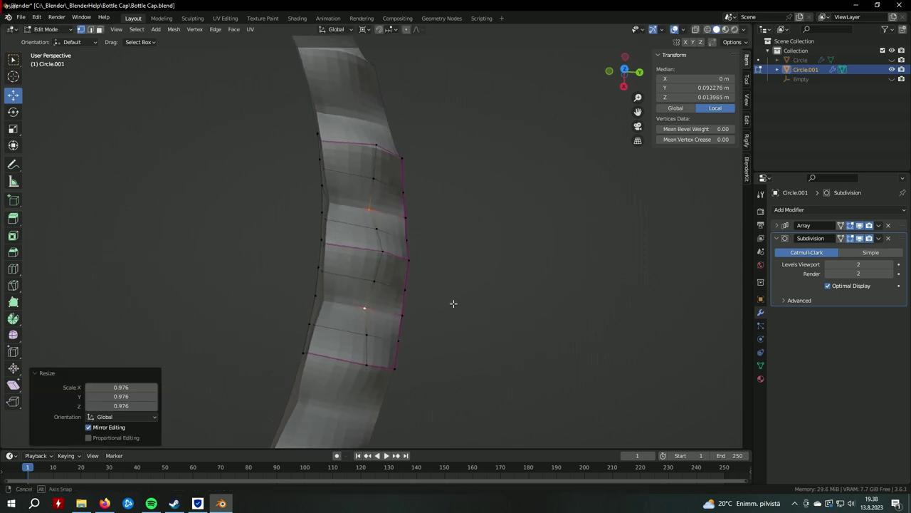
pyautogui.moveTo(451, 301); pyautogui.dragTo(512, 307, button='middle')
# Scale a single ridge vertex uniformly to 0.991
pyautogui.press('s')
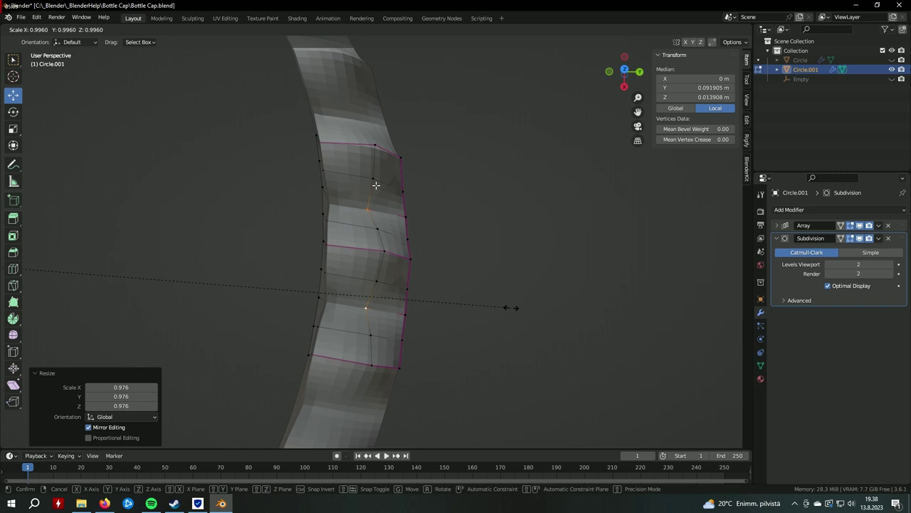
pyautogui.press('Escape')
pyautogui.click(373, 179)
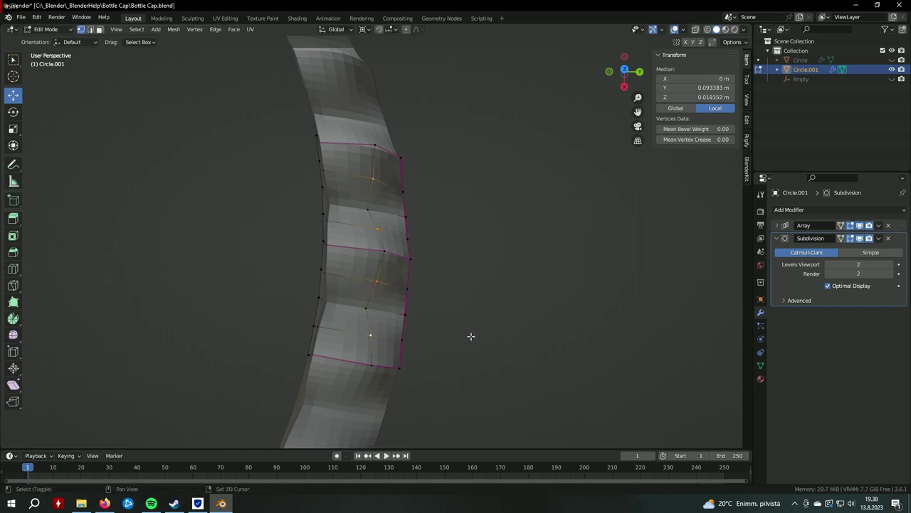
pyautogui.press('s')
pyautogui.click(483, 336)
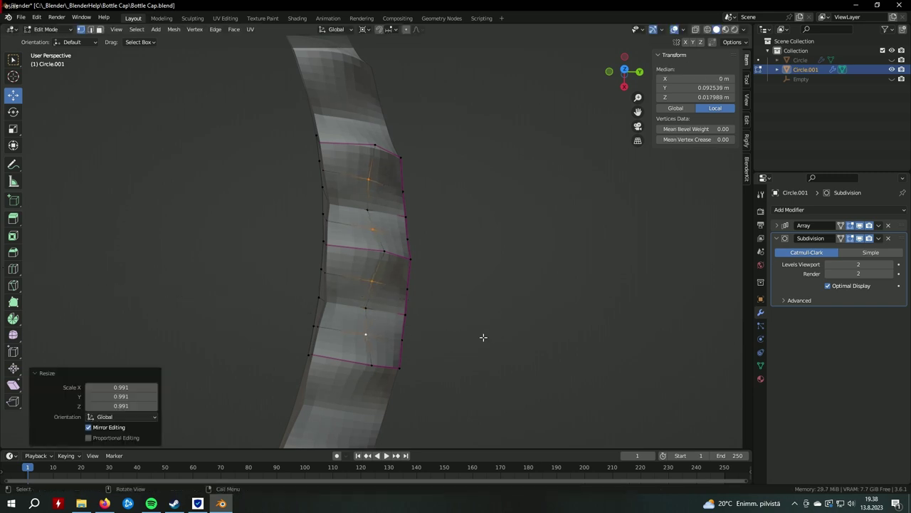
pyautogui.moveTo(482, 336)
pyautogui.mouseDown(button='middle')
pyautogui.moveTo(443, 320)
pyautogui.moveTo(450, 291)
pyautogui.moveTo(444, 333)
pyautogui.moveTo(467, 301)
pyautogui.moveTo(534, 332)
pyautogui.moveTo(433, 326)
pyautogui.moveTo(493, 325)
pyautogui.moveTo(315, 193)
pyautogui.moveTo(382, 238)
pyautogui.moveTo(365, 253)
pyautogui.moveTo(395, 285)
pyautogui.mouseUp(button='middle')
# Lower a ridge vertex 0.001286 m along Z and scale it to 0.993
pyautogui.click(315, 193)
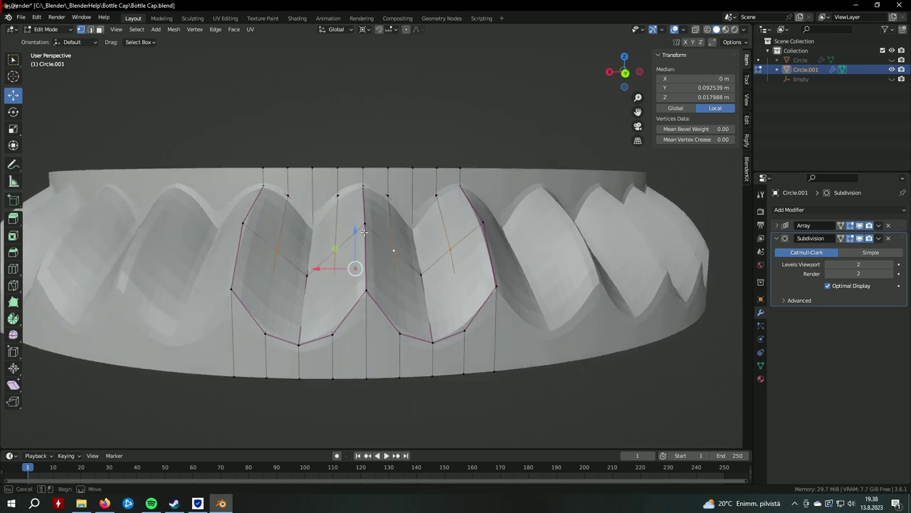
pyautogui.moveTo(364, 232); pyautogui.dragTo(355, 238)
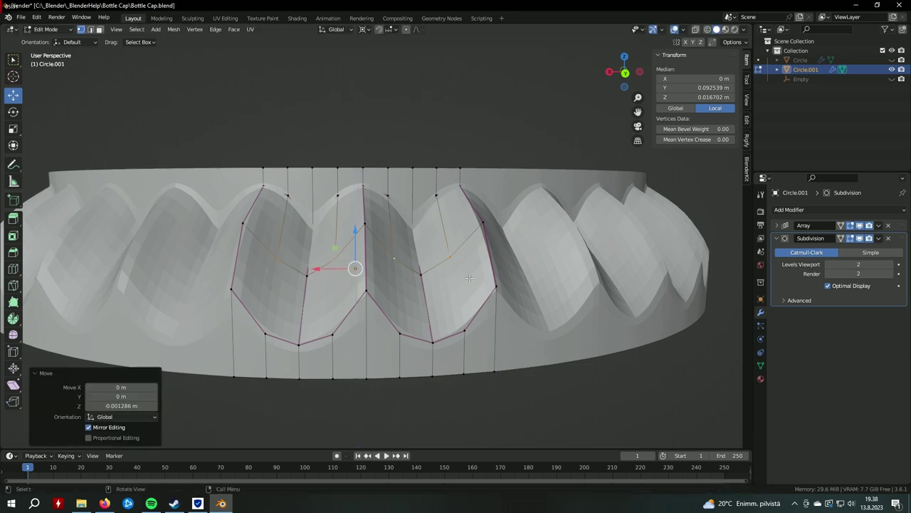
pyautogui.moveTo(438, 301)
pyautogui.mouseDown(button='middle')
pyautogui.moveTo(585, 358)
pyautogui.moveTo(466, 320)
pyautogui.moveTo(549, 310)
pyautogui.moveTo(489, 214)
pyautogui.mouseUp(button='middle')
pyautogui.press('s')
pyautogui.click(584, 358)
# Bevel the ridge edge loop, inspect it, then undo the bevel
pyautogui.keyDown('alt'); pyautogui.click(487, 215); pyautogui.keyUp('alt')
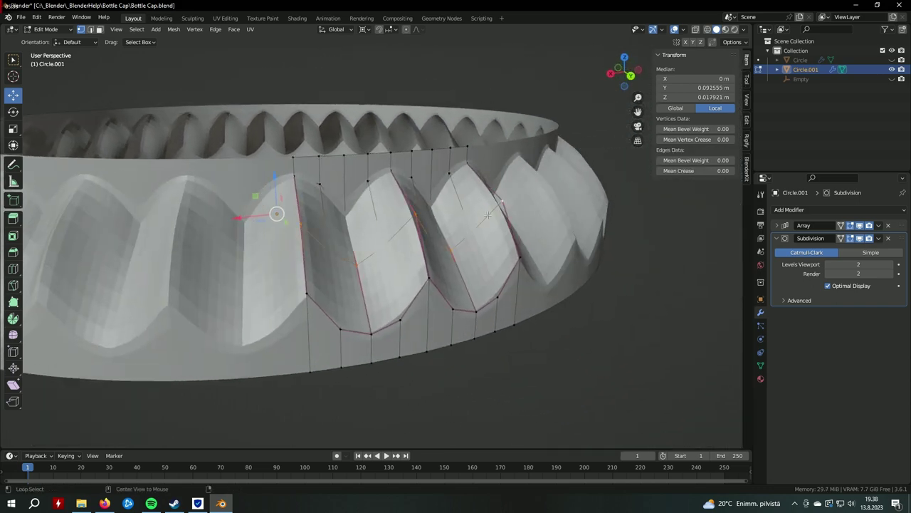
pyautogui.hotkey('ctrl', 'b')
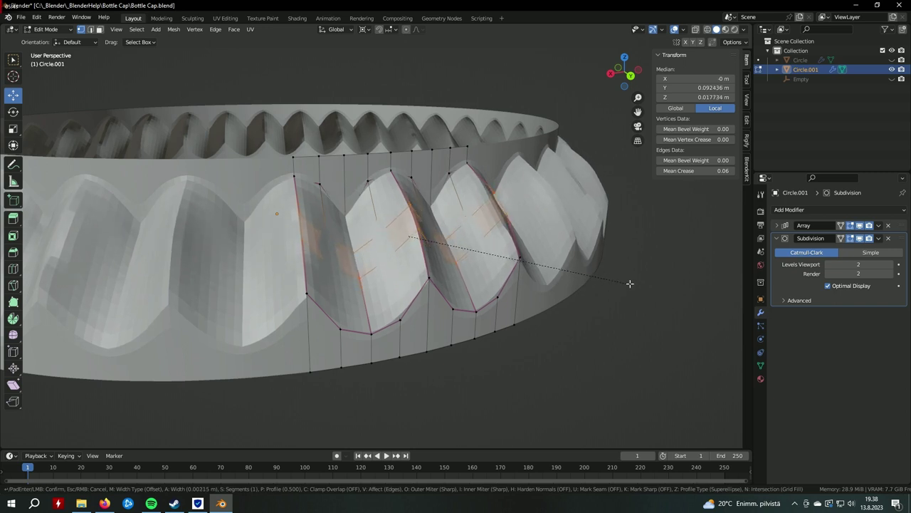
pyautogui.click(634, 284)
pyautogui.scroll(-5, 525, 303)
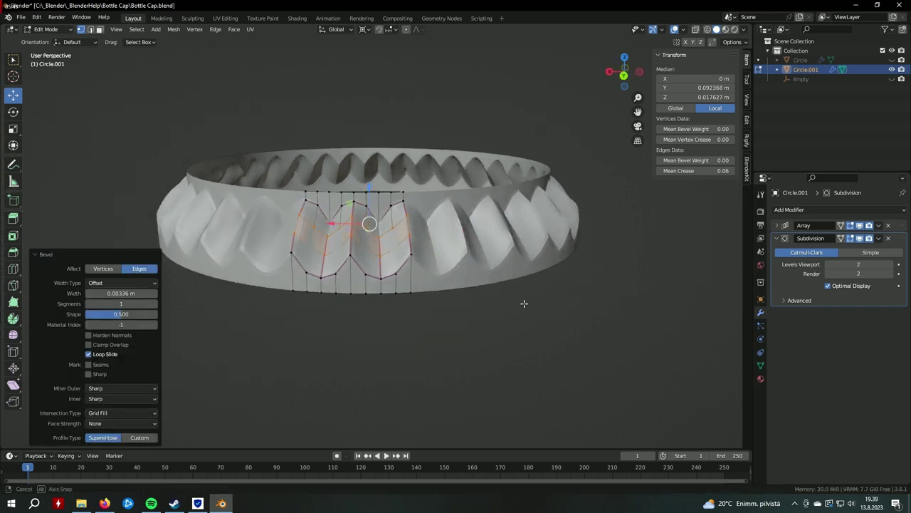
pyautogui.moveTo(525, 303); pyautogui.dragTo(555, 304, button='middle')
pyautogui.hotkey('ctrl', 'z')
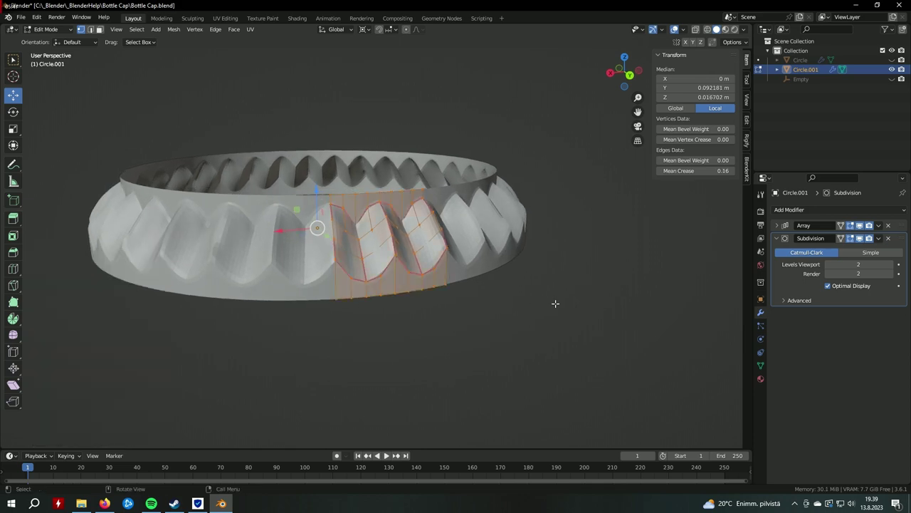
# In edge select mode, select the zigzag tooth outline edges
pyautogui.click(506, 319)
pyautogui.scroll(5, 507, 320)
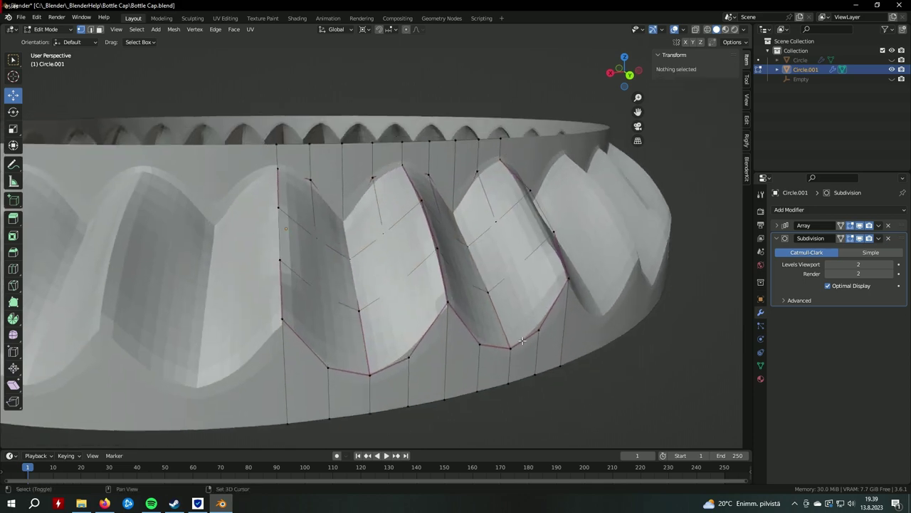
pyautogui.scroll(2, 485, 335)
pyautogui.moveTo(484, 335); pyautogui.dragTo(181, 55, button='middle')
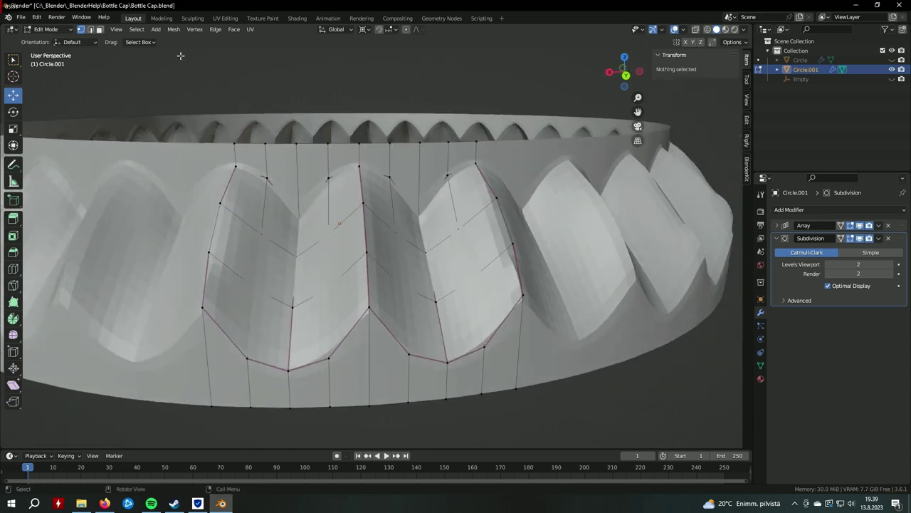
pyautogui.click(92, 31)
pyautogui.click(407, 237)
pyautogui.keyDown('shift'); pyautogui.click(217, 235); pyautogui.keyUp('shift')
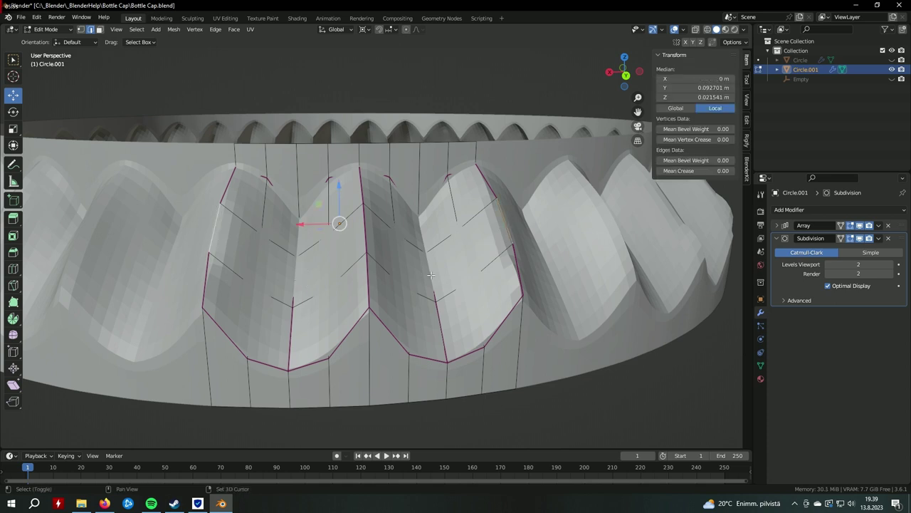
# Set the selected edges' Mean Crease to 0.5 and deselect all
pyautogui.click(715, 171)
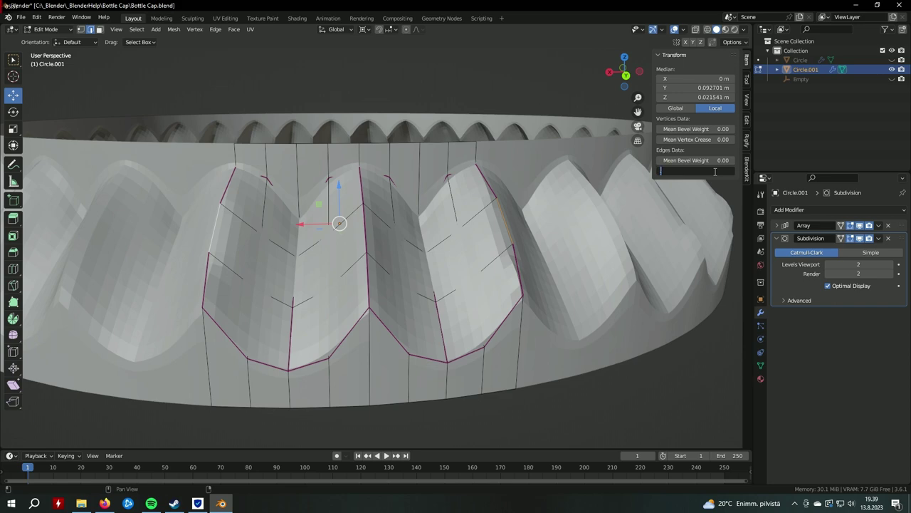
pyautogui.write('0.5')
pyautogui.press('Return')
pyautogui.hotkey('alt', 'a')
pyautogui.scroll(-5, 521, 311)
pyautogui.moveTo(522, 312)
pyautogui.mouseDown(button='middle')
pyautogui.moveTo(453, 315)
pyautogui.moveTo(513, 312)
pyautogui.moveTo(544, 338)
pyautogui.moveTo(500, 325)
pyautogui.moveTo(480, 335)
pyautogui.moveTo(520, 337)
pyautogui.moveTo(474, 317)
pyautogui.mouseUp(button='middle')
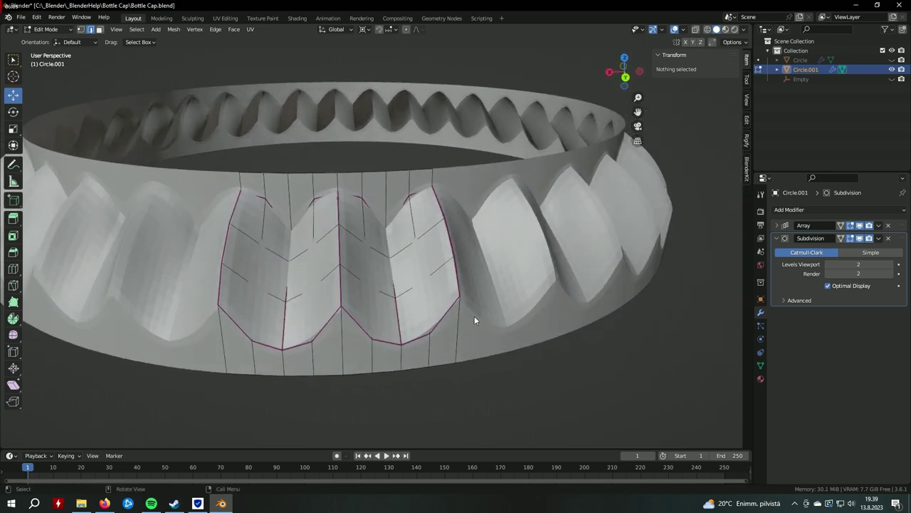
# Switch to Object Mode and turn on the Wireframe viewport overlay
pyautogui.scroll(-2, 474, 317)
pyautogui.scroll(-2, 476, 317)
pyautogui.click(46, 29)
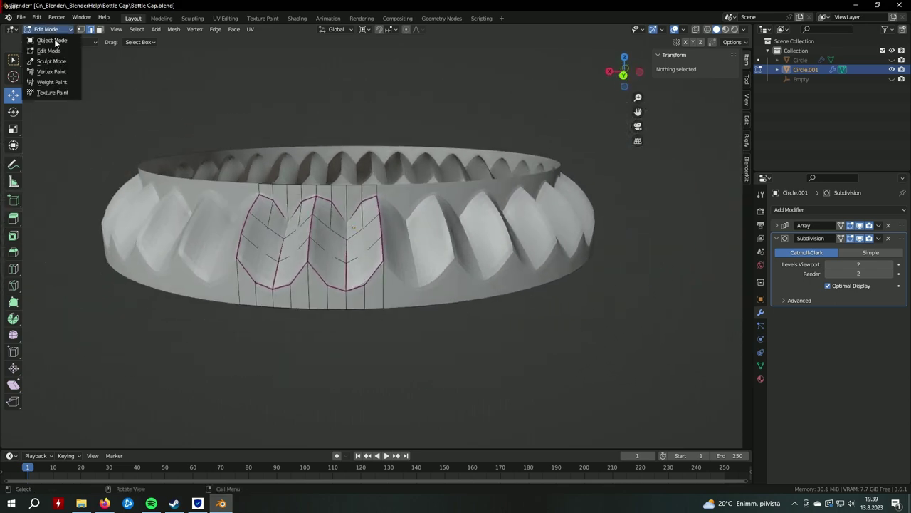
pyautogui.click(43, 37)
pyautogui.click(418, 286)
pyautogui.scroll(-2, 441, 307)
pyautogui.moveTo(464, 332)
pyautogui.mouseDown(button='middle')
pyautogui.moveTo(509, 356)
pyautogui.moveTo(432, 335)
pyautogui.moveTo(470, 332)
pyautogui.moveTo(468, 358)
pyautogui.mouseUp(button='middle')
pyautogui.scroll(3, 472, 330)
pyautogui.click(683, 30)
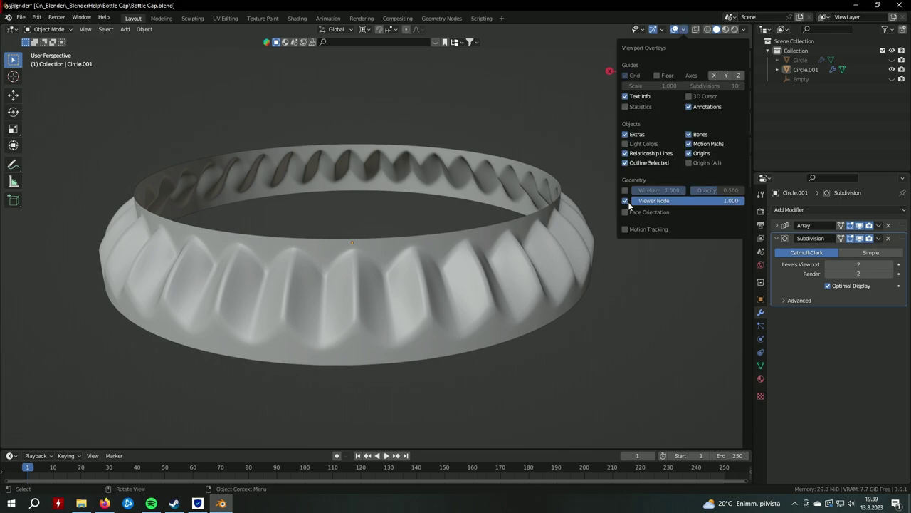
pyautogui.click(623, 191)
pyautogui.moveTo(591, 377)
pyautogui.mouseDown(button='middle')
pyautogui.moveTo(528, 375)
pyautogui.moveTo(569, 350)
pyautogui.moveTo(598, 367)
pyautogui.moveTo(578, 398)
pyautogui.moveTo(511, 339)
pyautogui.moveTo(520, 327)
pyautogui.moveTo(495, 321)
pyautogui.moveTo(448, 332)
pyautogui.moveTo(465, 337)
pyautogui.moveTo(450, 326)
pyautogui.mouseUp(button='middle')
# Select Circle.001 again and return to Edit Mode
pyautogui.click(451, 326)
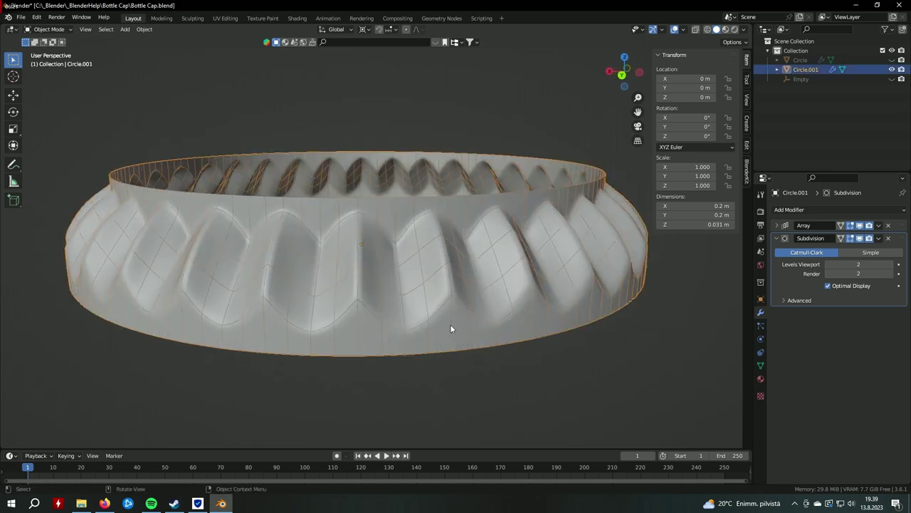
pyautogui.click(525, 390)
pyautogui.moveTo(519, 381)
pyautogui.mouseDown(button='middle')
pyautogui.moveTo(517, 372)
pyautogui.moveTo(481, 384)
pyautogui.moveTo(437, 299)
pyautogui.mouseUp(button='middle')
pyautogui.click(438, 299)
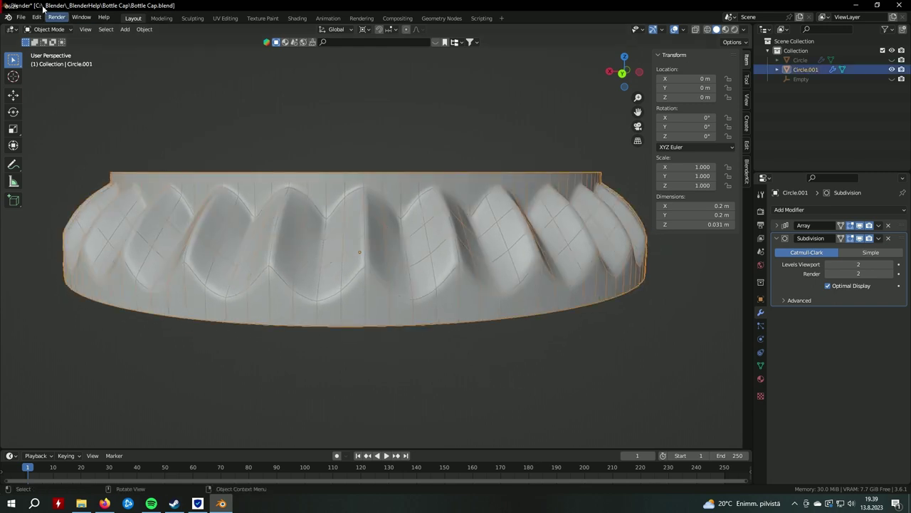
pyautogui.click(48, 29)
pyautogui.click(50, 53)
pyautogui.moveTo(395, 367)
pyautogui.mouseDown(button='middle')
pyautogui.moveTo(458, 411)
pyautogui.moveTo(482, 331)
pyautogui.moveTo(475, 336)
pyautogui.mouseUp(button='middle')
# Move a selected ring edge loop along Z, then undo the move
pyautogui.click(425, 295)
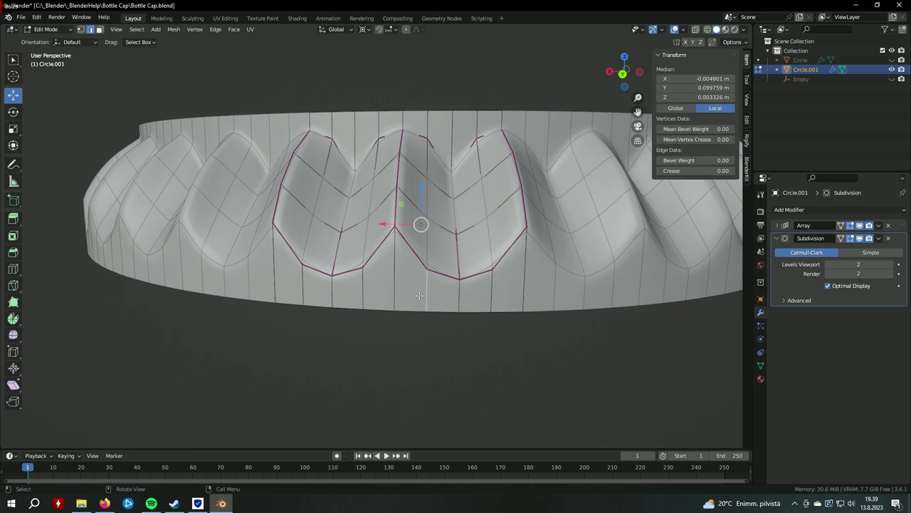
pyautogui.moveTo(425, 295); pyautogui.dragTo(438, 322, button='middle')
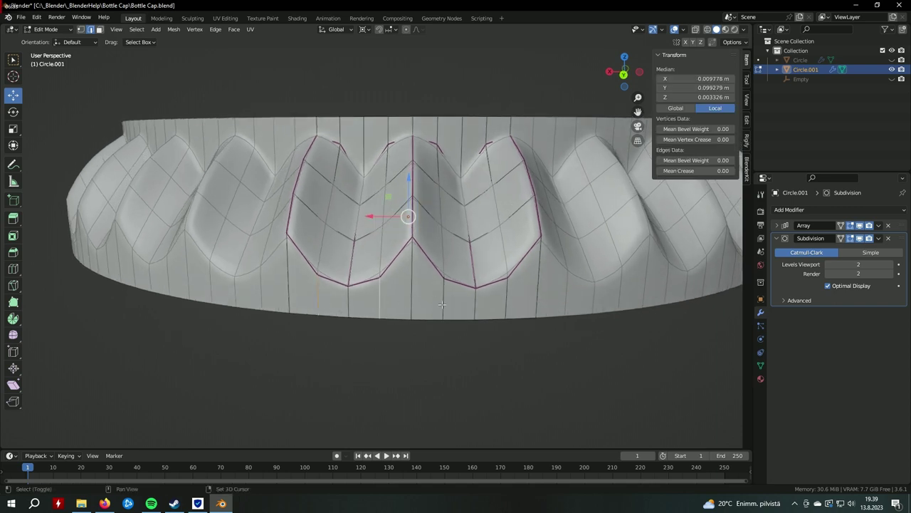
pyautogui.moveTo(523, 329)
pyautogui.mouseDown(button='middle')
pyautogui.moveTo(527, 299)
pyautogui.moveTo(526, 315)
pyautogui.mouseUp(button='middle')
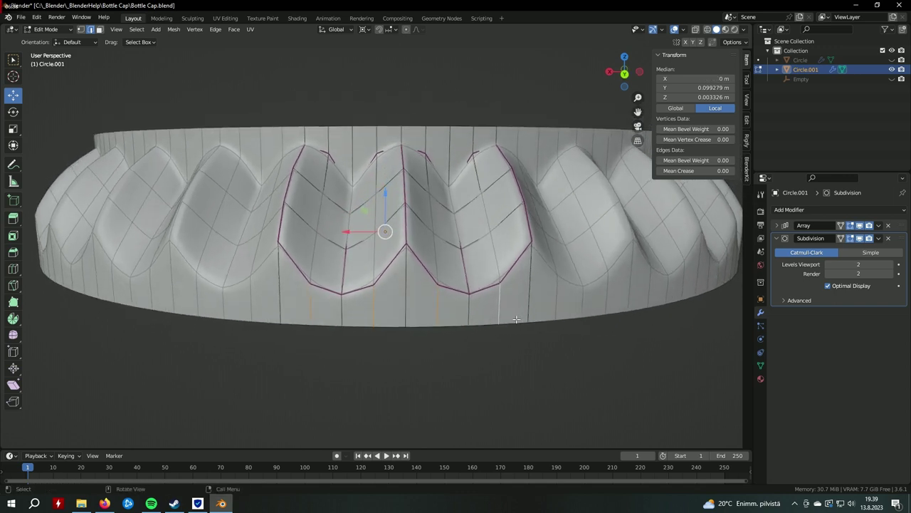
pyautogui.scroll(-1, 483, 325)
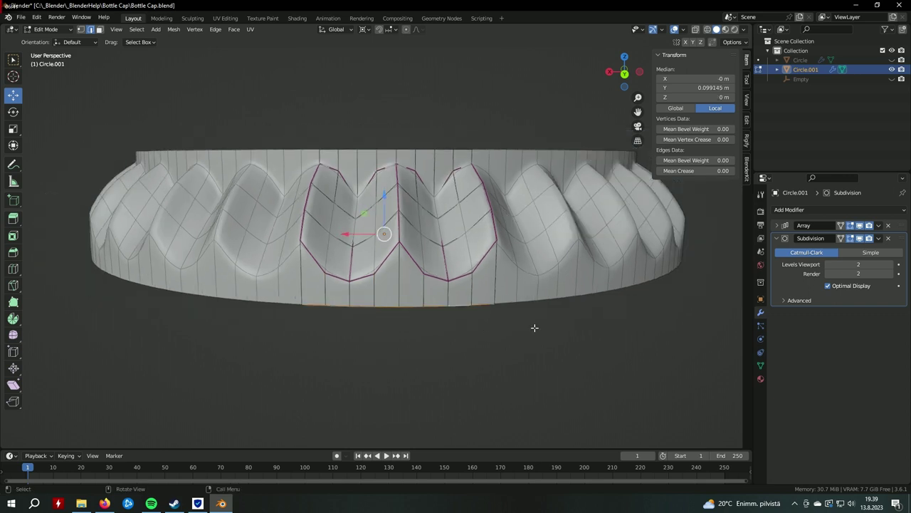
pyautogui.press('g')
pyautogui.press('z')
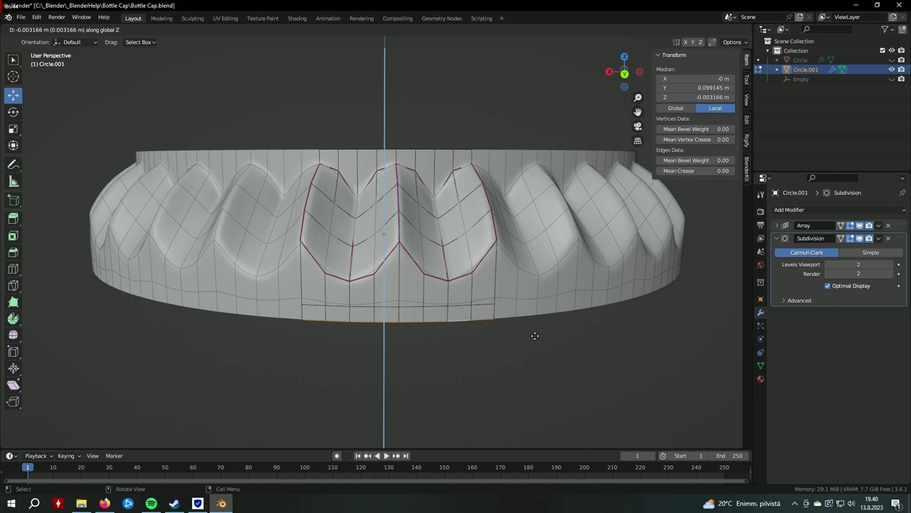
pyautogui.click(535, 336)
pyautogui.hotkey('ctrl', 'z')
pyautogui.scroll(1, 432, 305)
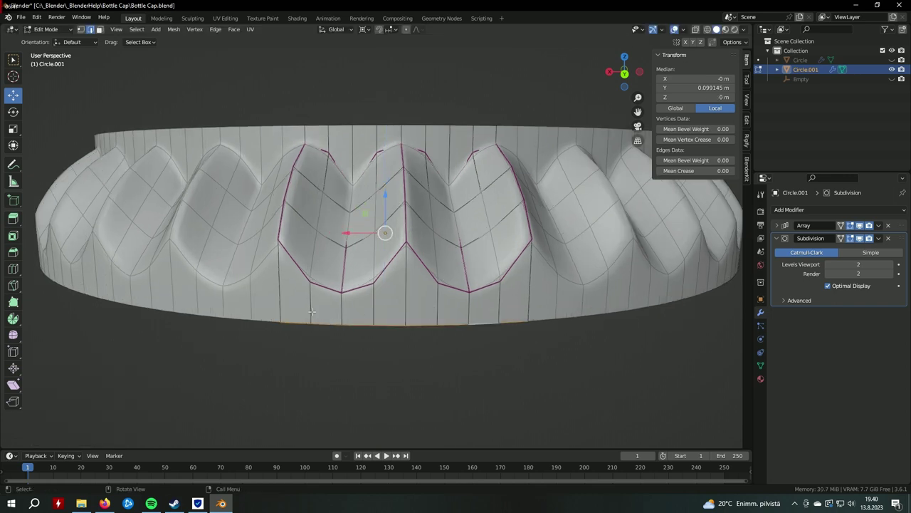
# Select a bottom rim edge and apply an option from its context menu
pyautogui.keyDown('shift'); pyautogui.click(430, 309); pyautogui.keyUp('shift')
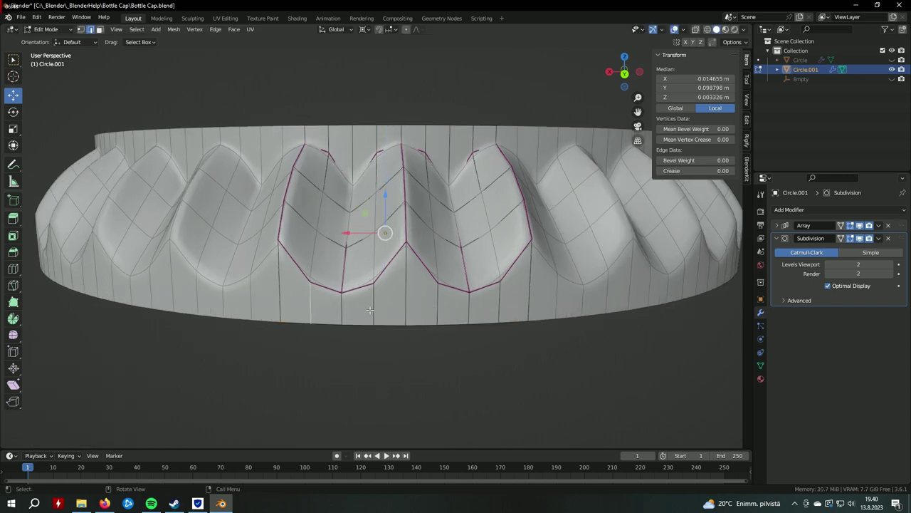
pyautogui.rightClick(545, 308)
pyautogui.click(533, 351)
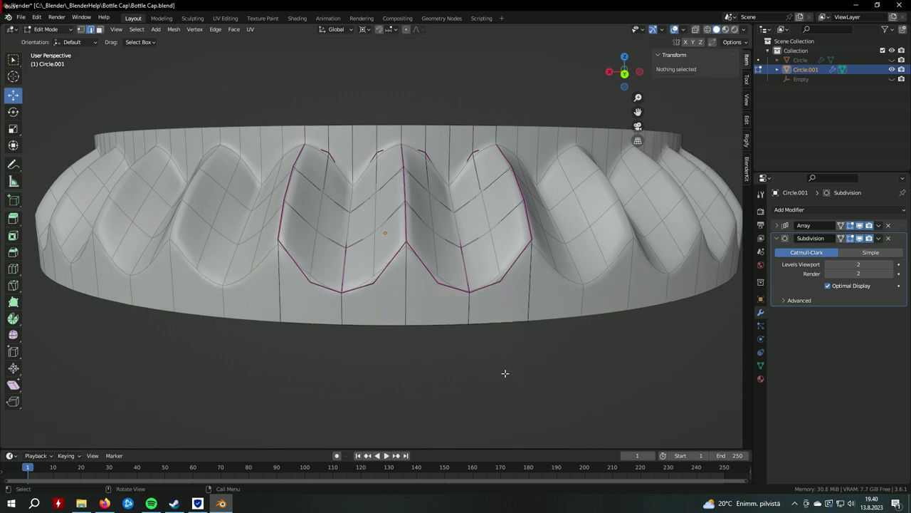
pyautogui.moveTo(504, 373); pyautogui.dragTo(496, 174, button='middle')
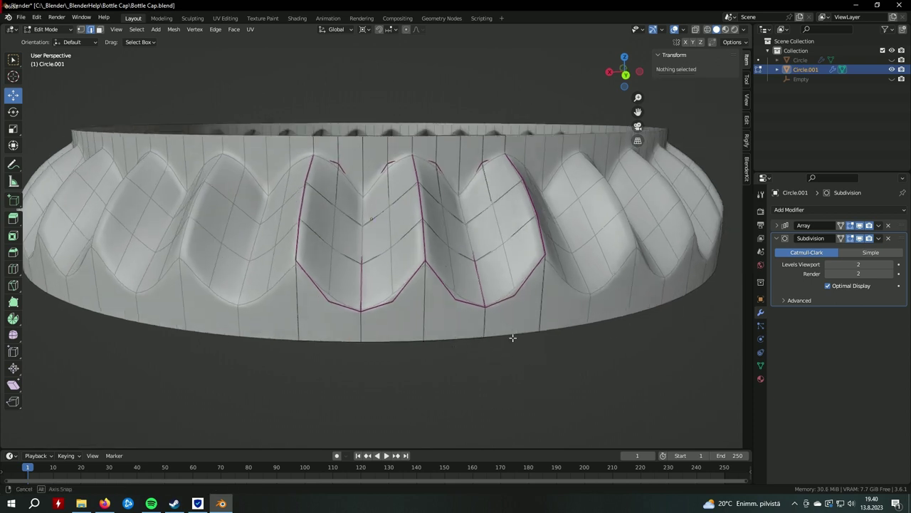
# Dissolve the short edges at the tooth tips
pyautogui.keyDown('shift'); pyautogui.click(473, 159); pyautogui.keyUp('shift')
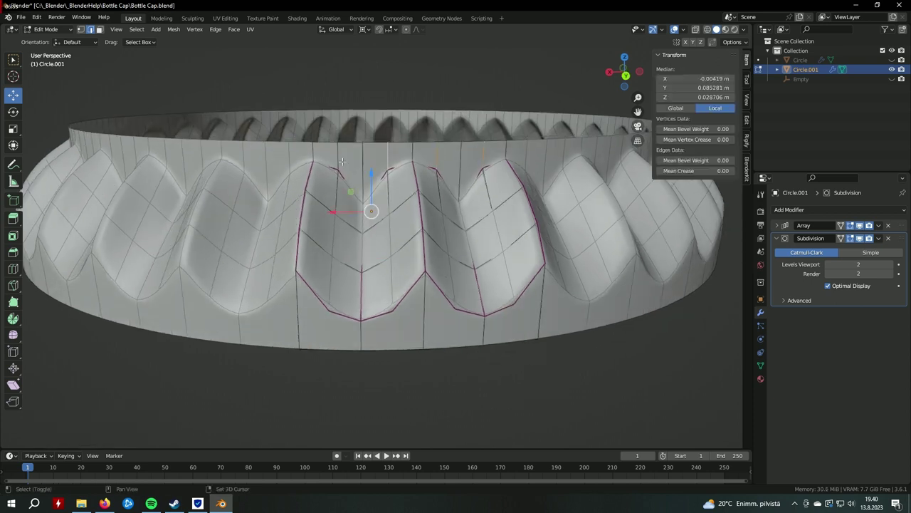
pyautogui.press('x')
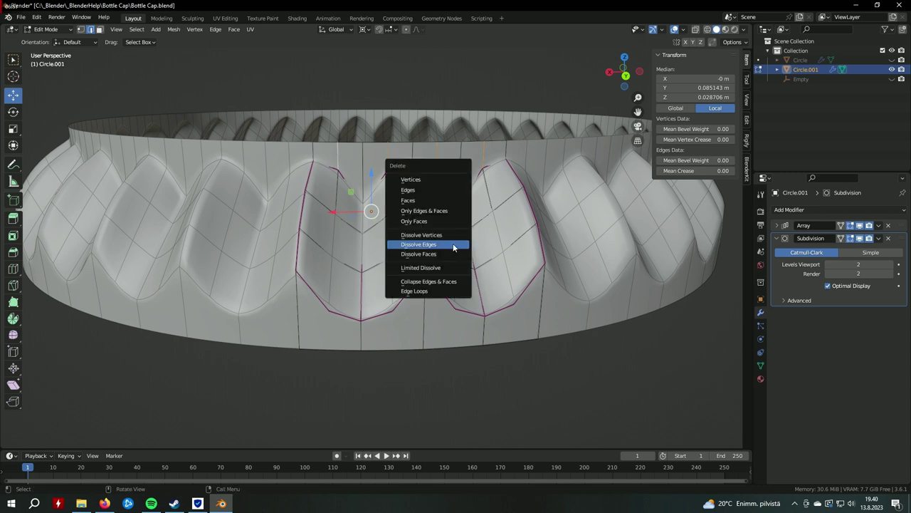
pyautogui.click(453, 247)
pyautogui.moveTo(453, 247)
pyautogui.mouseDown(button='middle')
pyautogui.moveTo(484, 290)
pyautogui.moveTo(459, 304)
pyautogui.mouseUp(button='middle')
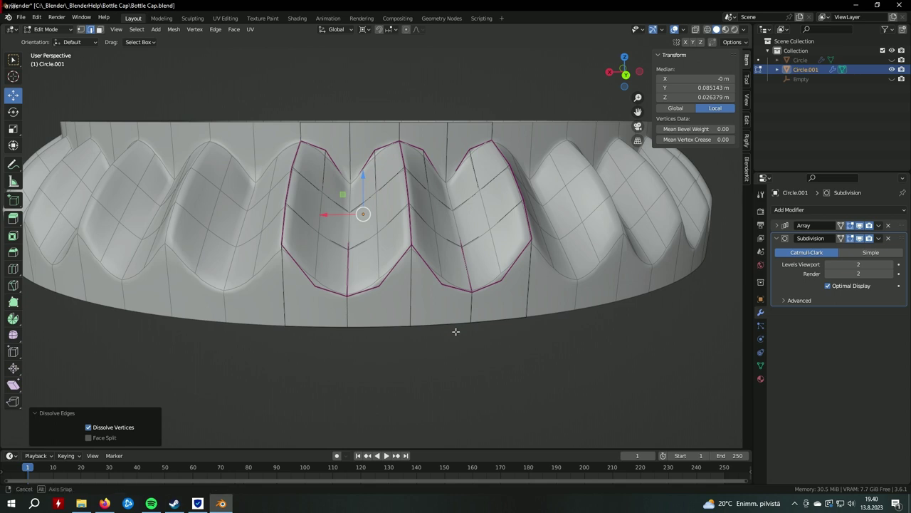
# Select edges along the bottom rim edge loop
pyautogui.keyDown('alt'); pyautogui.keyDown('shift'); pyautogui.click(450, 325); pyautogui.keyUp('shift'); pyautogui.keyUp('alt')
pyautogui.keyDown('alt'); pyautogui.keyDown('shift'); pyautogui.click(505, 323); pyautogui.keyUp('shift'); pyautogui.keyUp('alt')
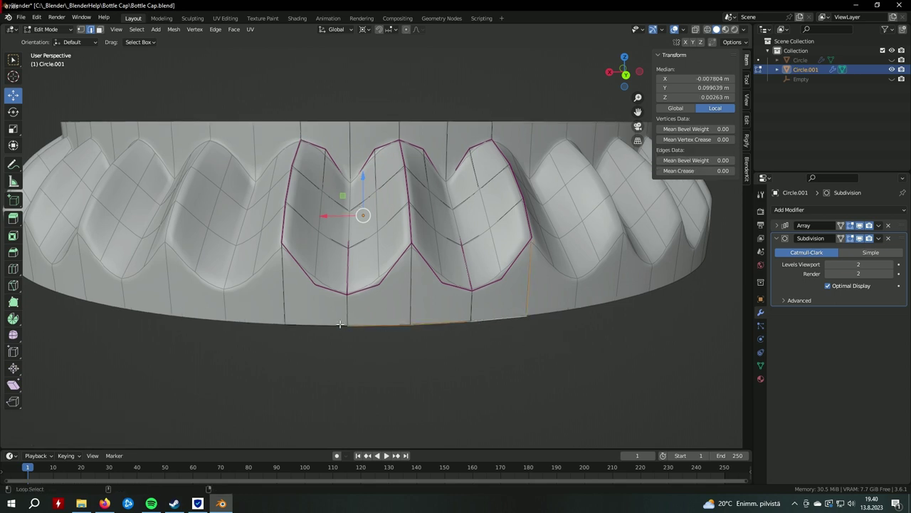
pyautogui.keyDown('shift'); pyautogui.click(387, 327); pyautogui.keyUp('shift')
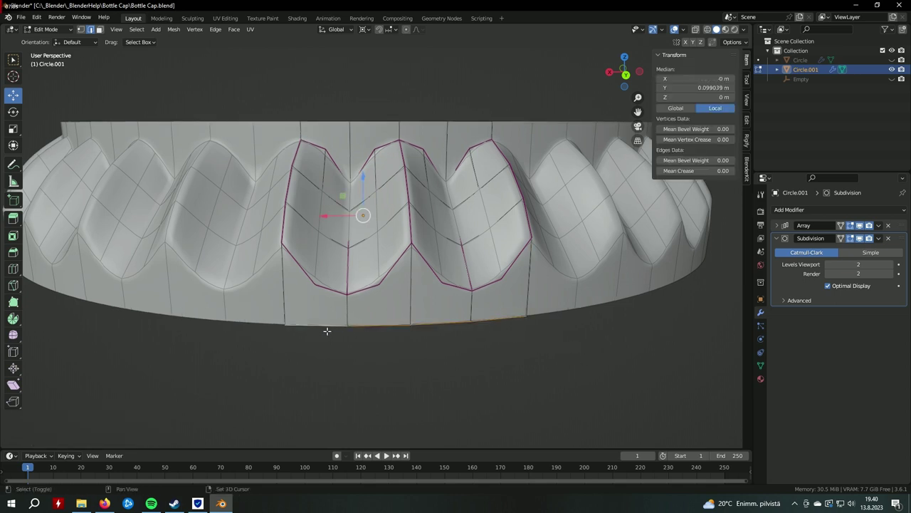
pyautogui.moveTo(595, 360); pyautogui.dragTo(343, 278, button='middle')
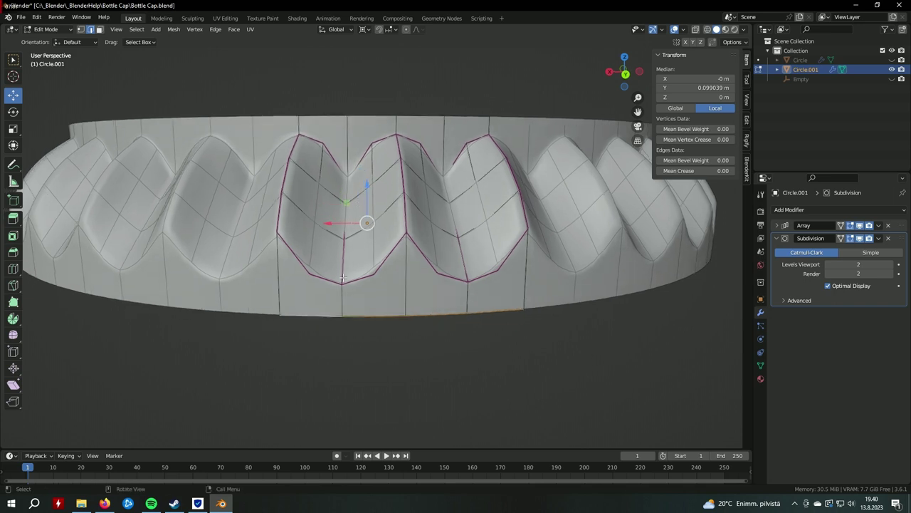
pyautogui.click(13, 285)
pyautogui.moveTo(436, 336); pyautogui.dragTo(440, 326, button='middle')
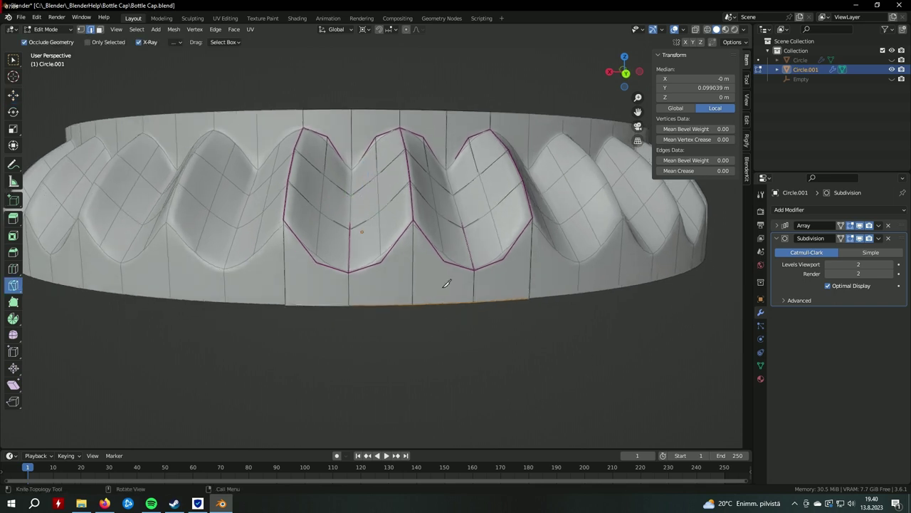
# Knife-cut three diagonal edges from the zigzag's lower points down to the bottom rim
pyautogui.scroll(1, 446, 284)
pyautogui.click(457, 268)
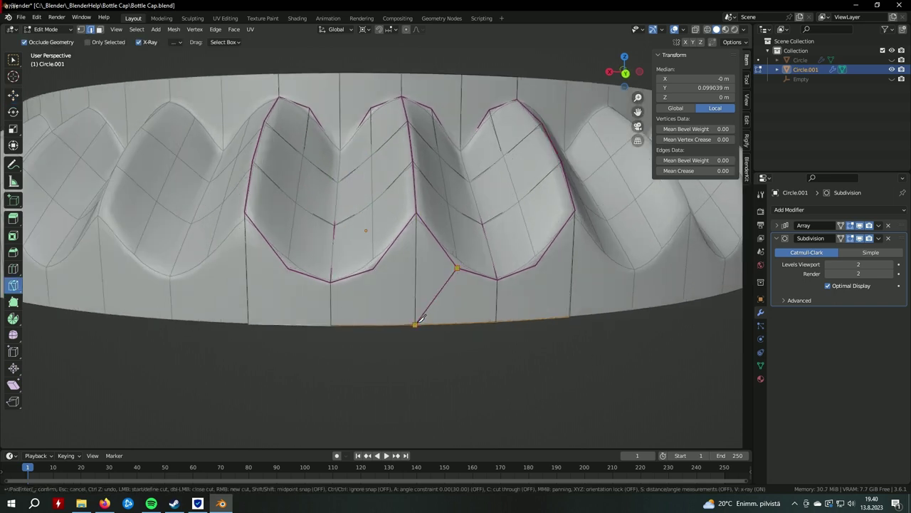
pyautogui.click(373, 268)
pyautogui.press('Return')
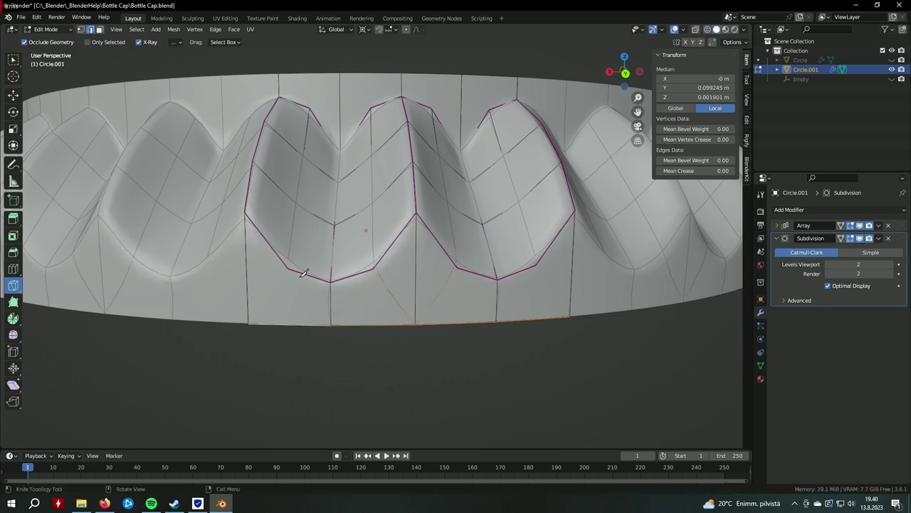
pyautogui.click(288, 268)
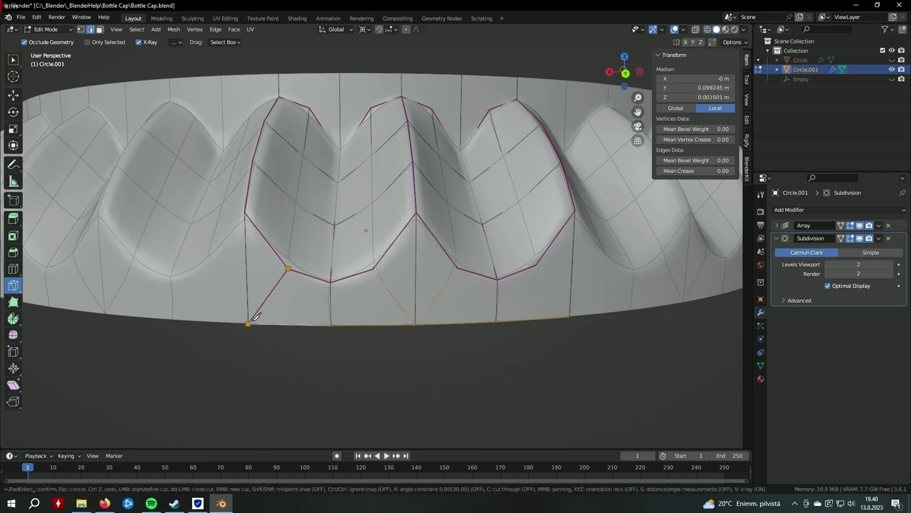
pyautogui.click(368, 323)
pyautogui.press('Return')
pyautogui.moveTo(368, 324)
pyautogui.mouseDown(button='middle')
pyautogui.moveTo(539, 315)
pyautogui.moveTo(478, 309)
pyautogui.moveTo(430, 250)
pyautogui.mouseUp(button='middle')
pyautogui.click(425, 248)
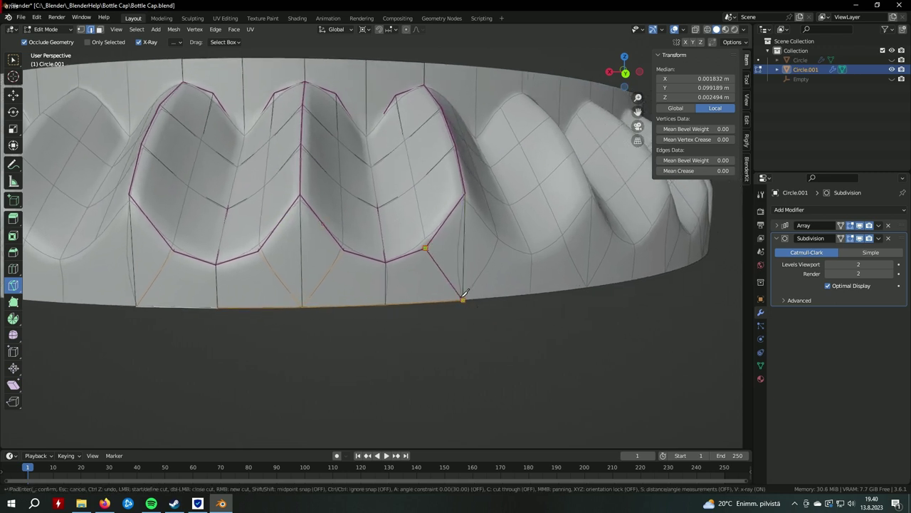
pyautogui.click(463, 297)
pyautogui.press('Return')
pyautogui.moveTo(425, 316)
pyautogui.mouseDown(button='middle')
pyautogui.moveTo(435, 316)
pyautogui.moveTo(378, 271)
pyautogui.mouseUp(button='middle')
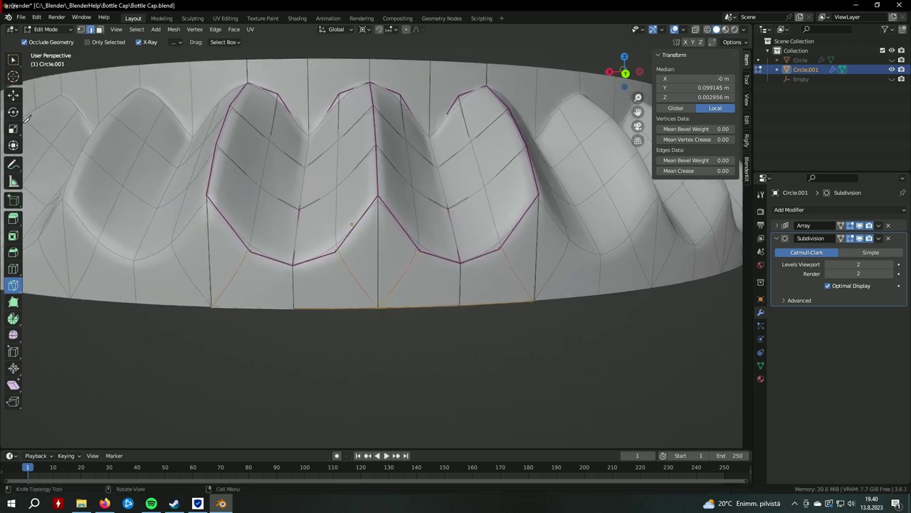
# Dissolve the old straight edges below the crown teeth
pyautogui.click(13, 95)
pyautogui.moveTo(385, 308)
pyautogui.mouseDown(button='middle')
pyautogui.moveTo(410, 290)
pyautogui.moveTo(403, 266)
pyautogui.moveTo(403, 323)
pyautogui.moveTo(371, 342)
pyautogui.mouseUp(button='middle')
pyautogui.press('x')
pyautogui.click(412, 290)
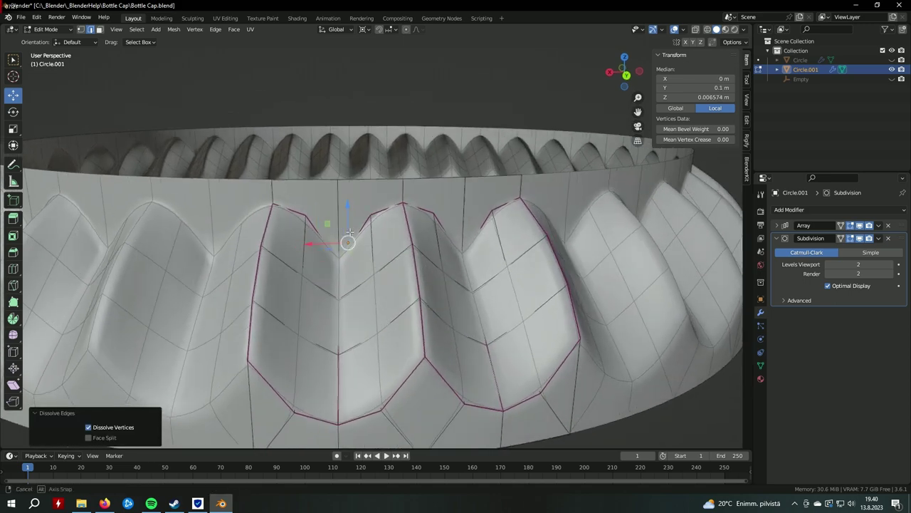
# Knife-cut diagonal edges from the zigzag peaks up to the top rim vertices
pyautogui.scroll(2, 135, 225)
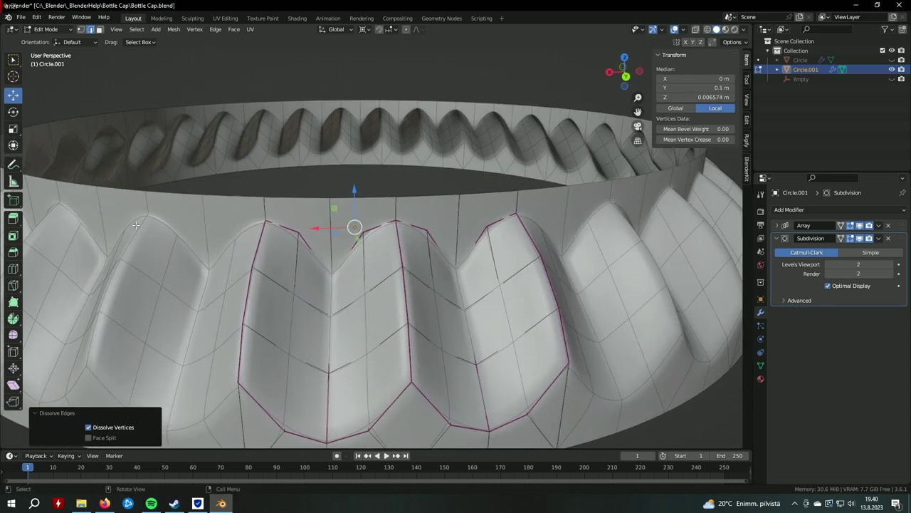
pyautogui.click(15, 286)
pyautogui.click(300, 228)
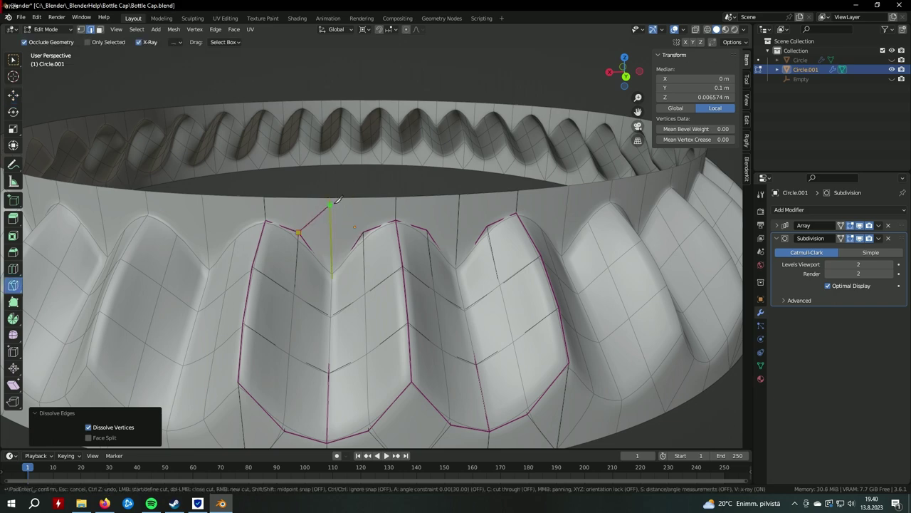
pyautogui.click(363, 229)
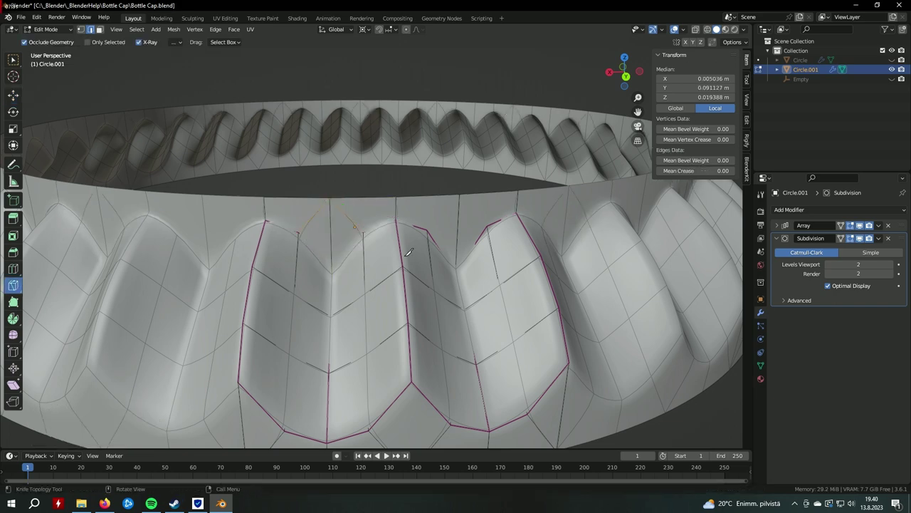
pyautogui.moveTo(368, 225); pyautogui.dragTo(396, 224, button='middle')
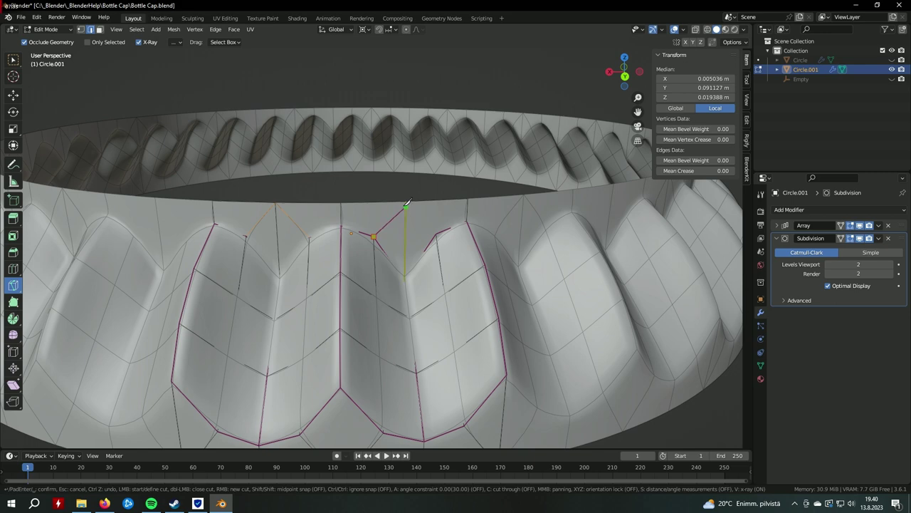
pyautogui.press('Return')
pyautogui.moveTo(435, 236); pyautogui.dragTo(433, 263, button='middle')
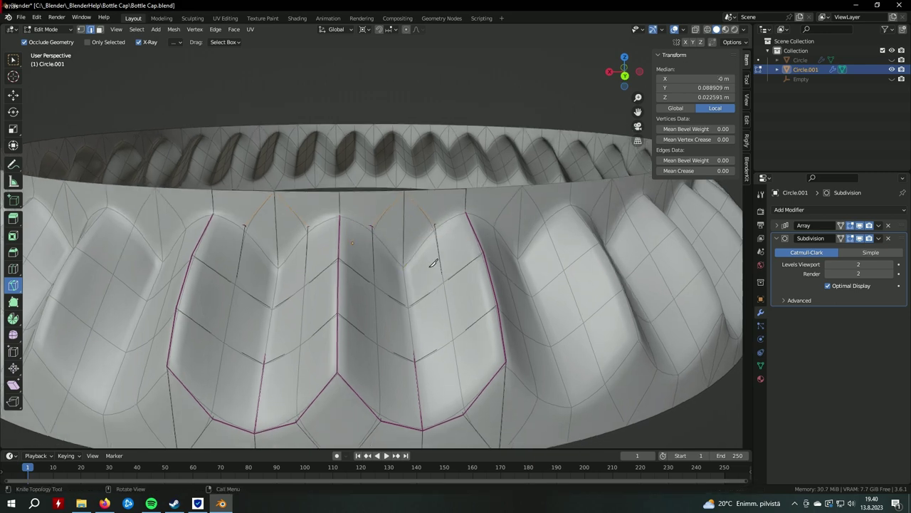
# Dissolve the old vertical edge at the top and check the result
pyautogui.click(13, 95)
pyautogui.keyDown('shift'); pyautogui.click(293, 229); pyautogui.keyUp('shift')
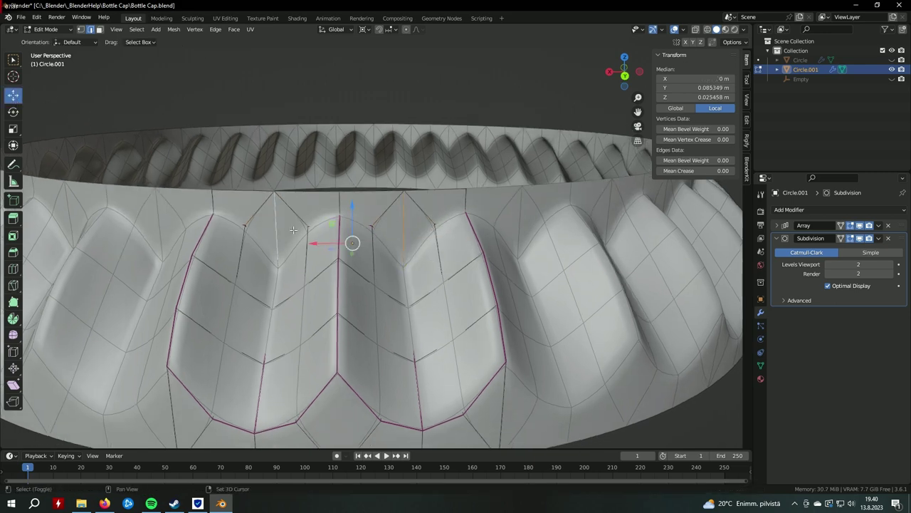
pyautogui.press('x')
pyautogui.click(350, 236)
pyautogui.moveTo(351, 242)
pyautogui.mouseDown(button='middle')
pyautogui.moveTo(420, 305)
pyautogui.moveTo(527, 297)
pyautogui.moveTo(517, 317)
pyautogui.moveTo(498, 315)
pyautogui.mouseUp(button='middle')
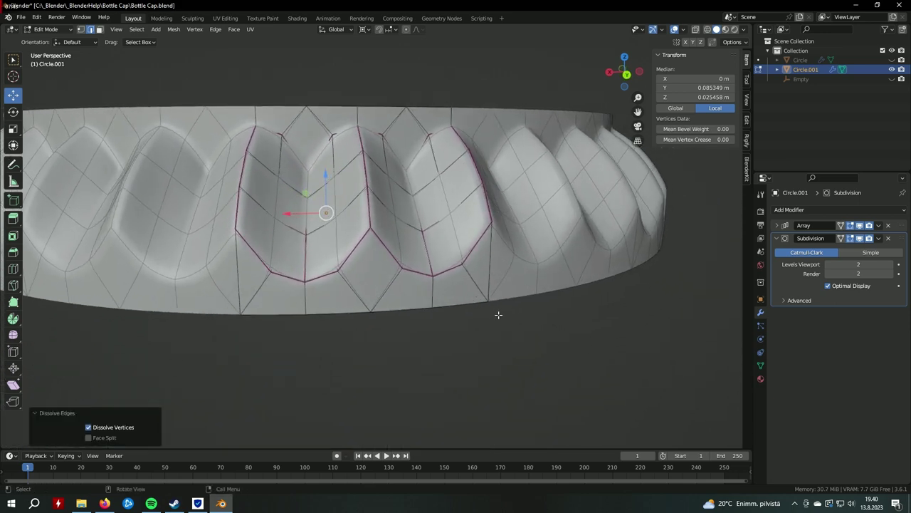
pyautogui.keyDown('shift'); pyautogui.click(239, 273); pyautogui.keyUp('shift')
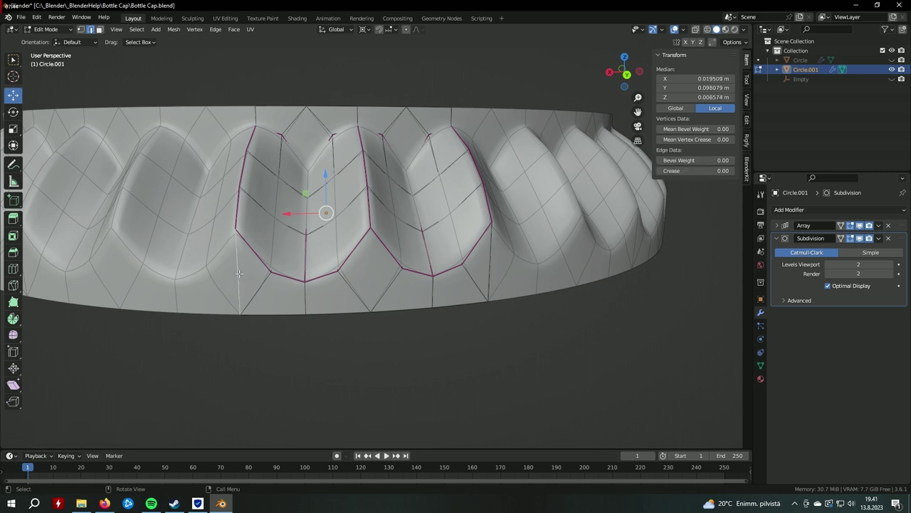
# In Object Mode, preview the single segment, then apply the Array modifier
pyautogui.click(46, 29)
pyautogui.click(49, 41)
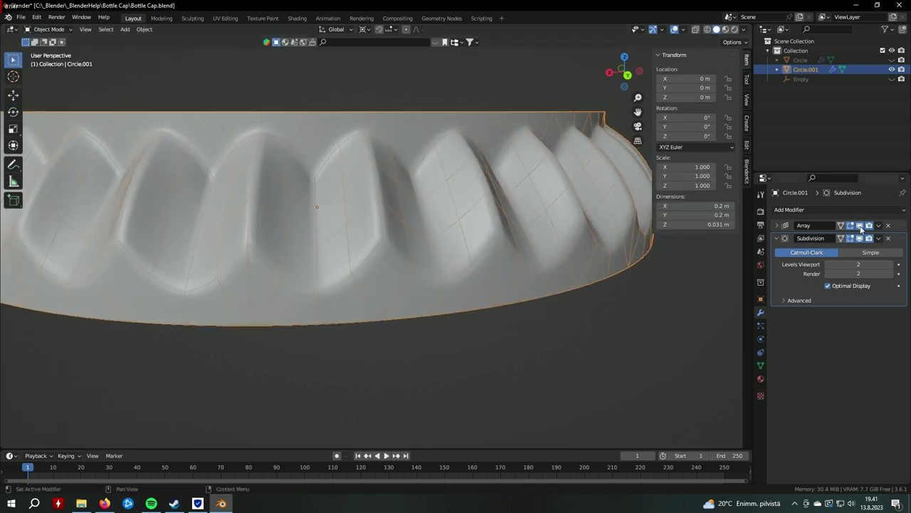
pyautogui.click(860, 226)
pyautogui.click(860, 226)
pyautogui.scroll(-5, 568, 296)
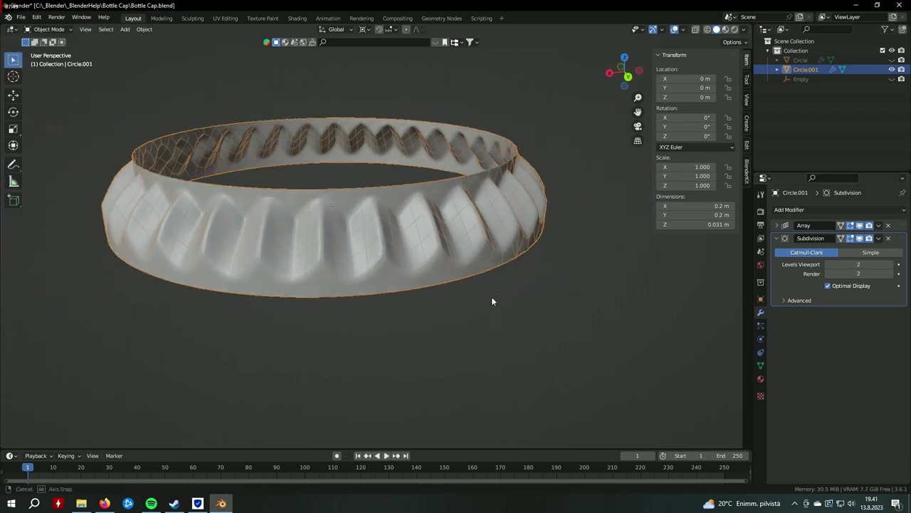
pyautogui.moveTo(491, 296); pyautogui.dragTo(492, 285, button='middle')
pyautogui.scroll(3, 495, 290)
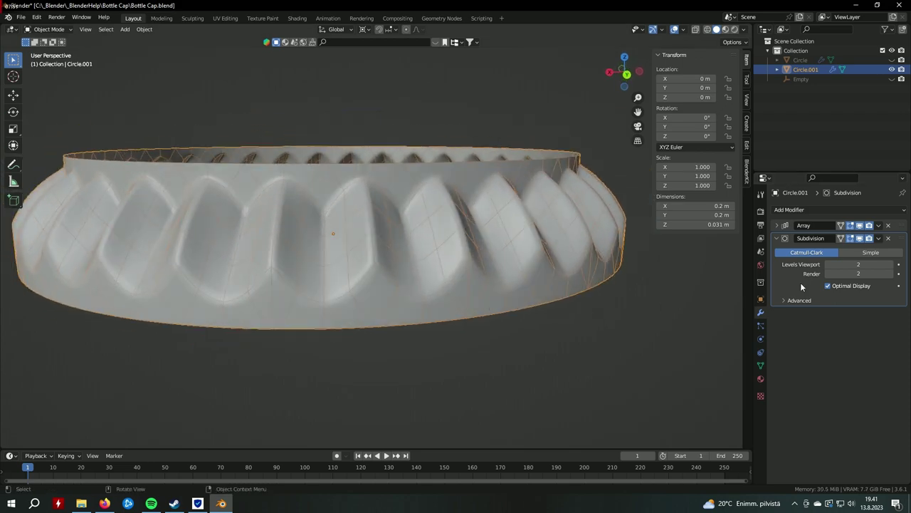
pyautogui.click(878, 225)
pyautogui.click(837, 237)
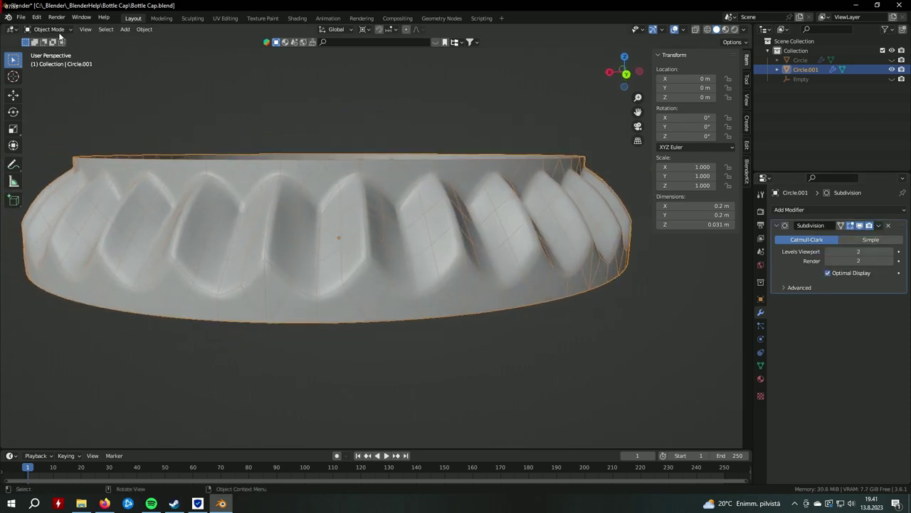
# In Edit Mode, select vertical edges on the merged ring to inspect them
pyautogui.click(48, 30)
pyautogui.click(43, 54)
pyautogui.click(266, 294)
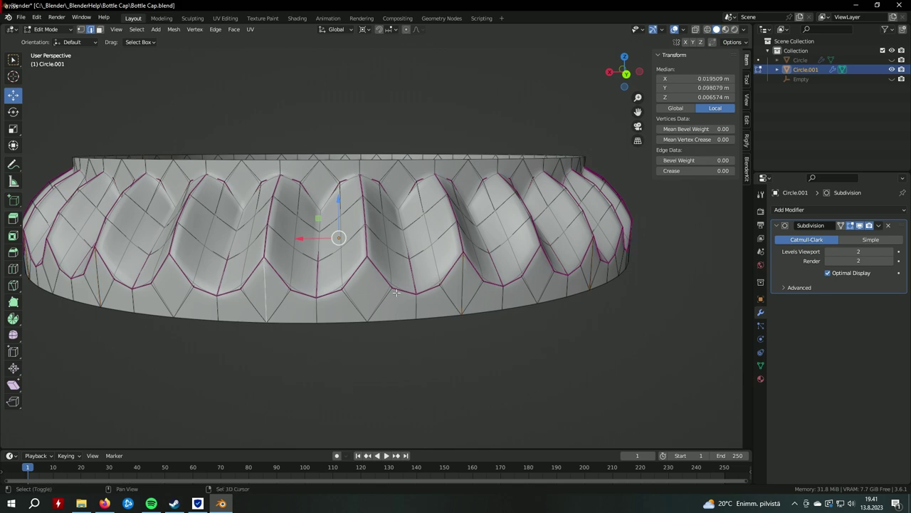
pyautogui.keyDown('shift'); pyautogui.click(458, 288); pyautogui.keyUp('shift')
pyautogui.keyDown('shift'); pyautogui.click(584, 261); pyautogui.keyUp('shift')
pyautogui.moveTo(584, 261); pyautogui.dragTo(467, 258, button='middle')
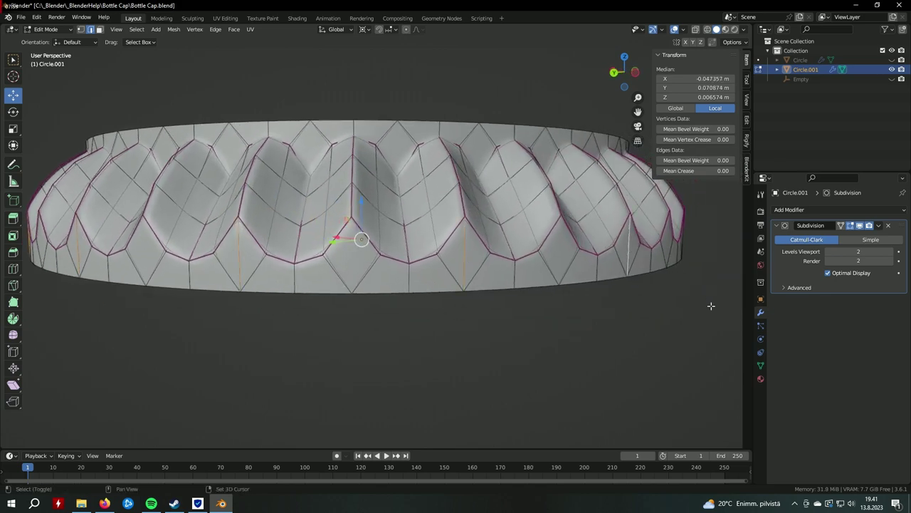
pyautogui.moveTo(710, 306)
pyautogui.mouseDown(button='middle')
pyautogui.moveTo(661, 311)
pyautogui.moveTo(630, 292)
pyautogui.moveTo(492, 289)
pyautogui.moveTo(365, 237)
pyautogui.mouseUp(button='middle')
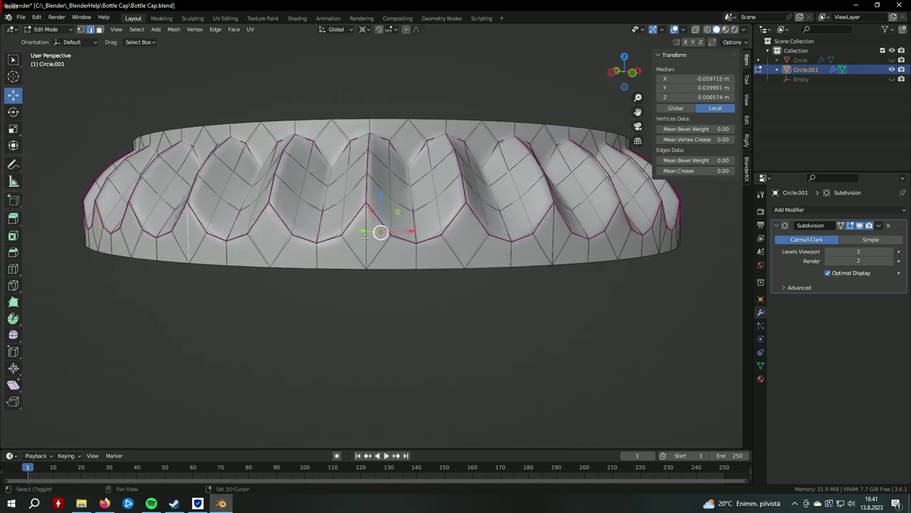
# Check edges on the other teeth around the ring, then clear the selection
pyautogui.keyDown('shift'); pyautogui.click(552, 237); pyautogui.keyUp('shift')
pyautogui.moveTo(551, 237); pyautogui.dragTo(541, 258, button='middle')
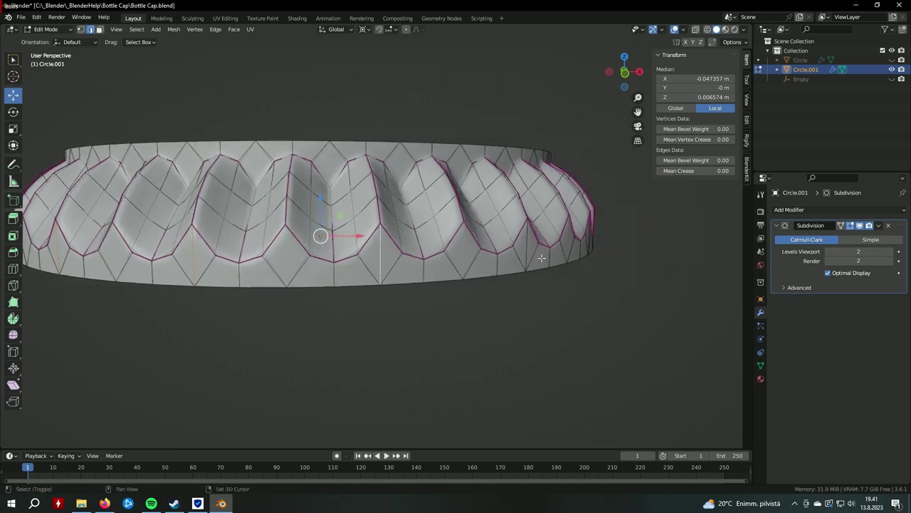
pyautogui.moveTo(634, 272); pyautogui.dragTo(507, 276, button='middle')
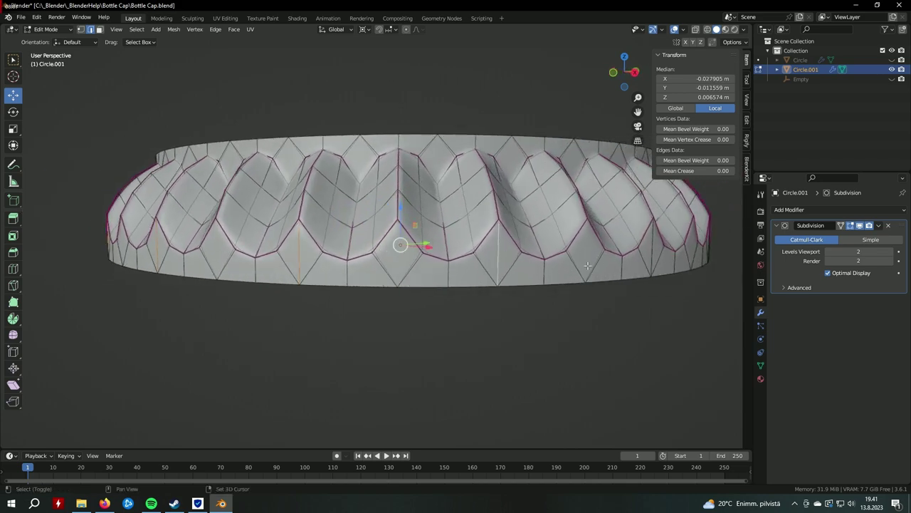
pyautogui.keyDown('shift'); pyautogui.click(653, 247); pyautogui.keyUp('shift')
pyautogui.moveTo(653, 247)
pyautogui.mouseDown(button='middle')
pyautogui.moveTo(531, 286)
pyautogui.moveTo(464, 268)
pyautogui.mouseUp(button='middle')
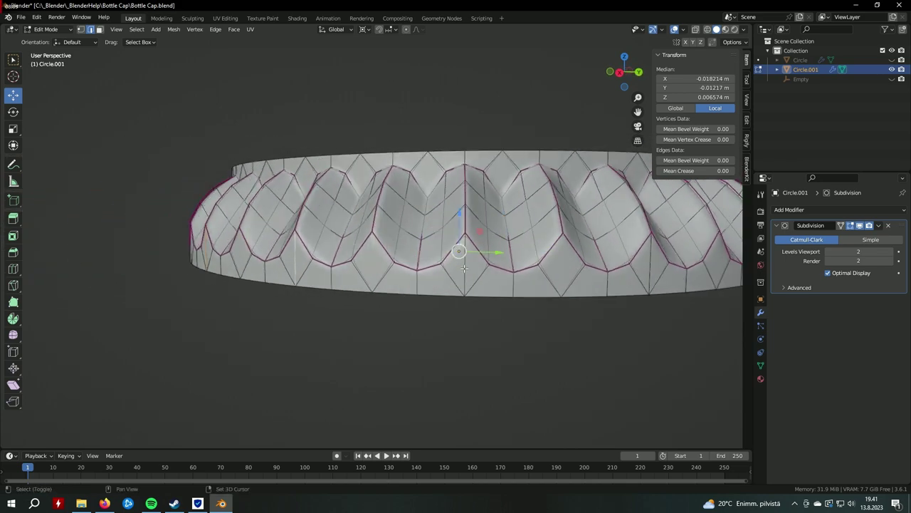
pyautogui.moveTo(670, 273)
pyautogui.mouseDown(button='middle')
pyautogui.moveTo(522, 241)
pyautogui.moveTo(564, 265)
pyautogui.moveTo(546, 283)
pyautogui.moveTo(539, 325)
pyautogui.moveTo(517, 335)
pyautogui.mouseUp(button='middle')
pyautogui.keyDown('shift'); pyautogui.click(523, 241); pyautogui.keyUp('shift')
pyautogui.click(545, 283)
# Return to Object Mode and view the finished ridged ring
pyautogui.scroll(2, 527, 337)
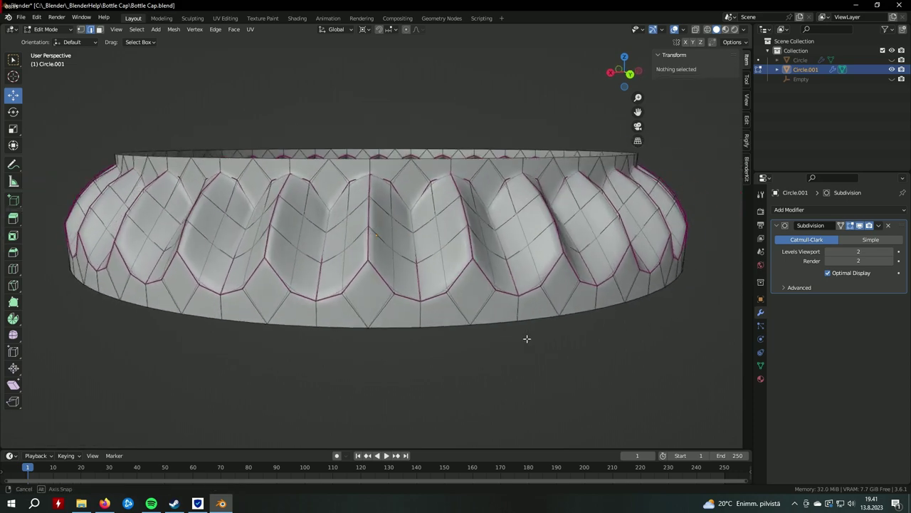
pyautogui.click(67, 29)
pyautogui.click(57, 42)
pyautogui.moveTo(538, 122)
pyautogui.mouseDown(button='middle')
pyautogui.moveTo(507, 259)
pyautogui.moveTo(534, 299)
pyautogui.moveTo(529, 312)
pyautogui.mouseUp(button='middle')
pyautogui.scroll(-2, 511, 268)
pyautogui.scroll(2, 529, 311)
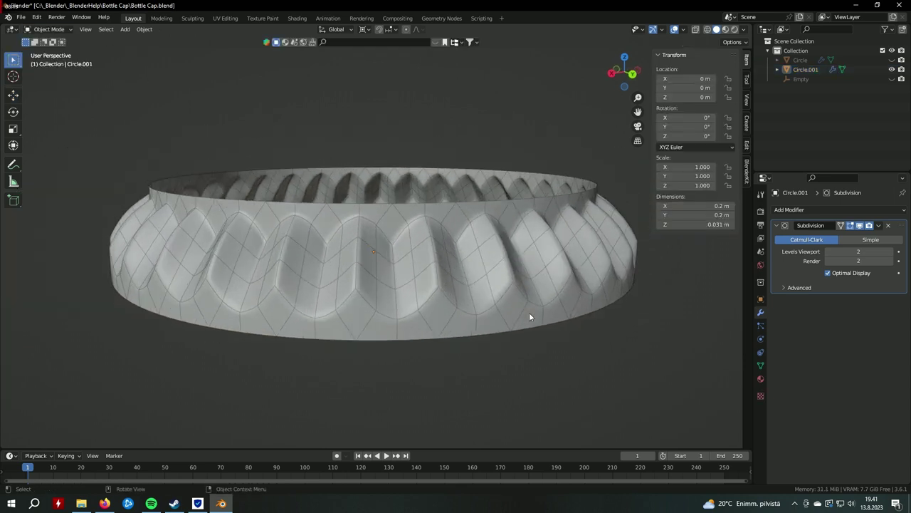